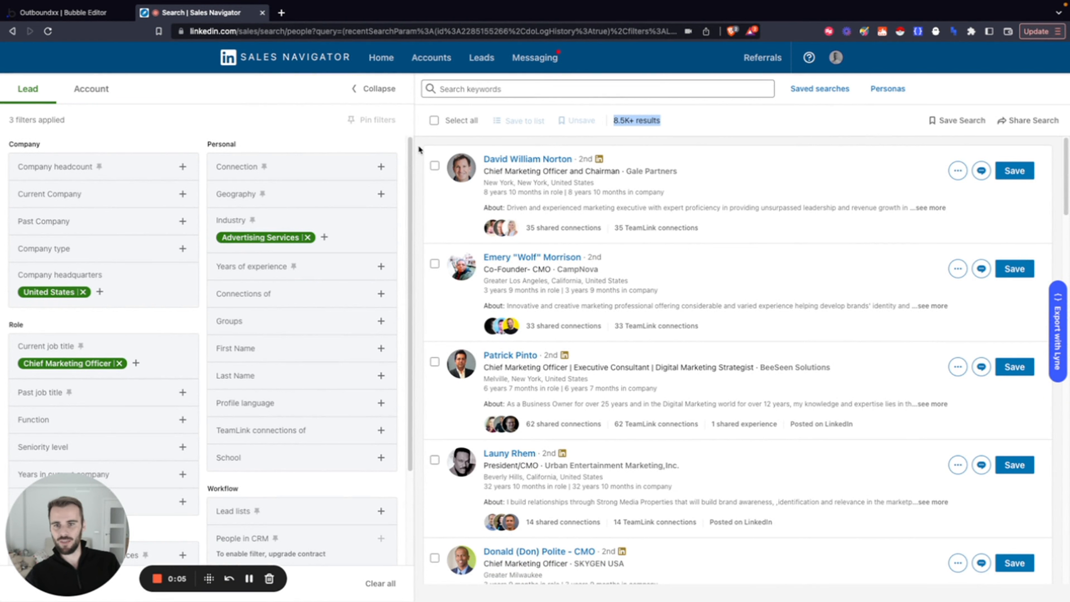
Look through the first page of lead results and check the total result count
left_click(419, 148)
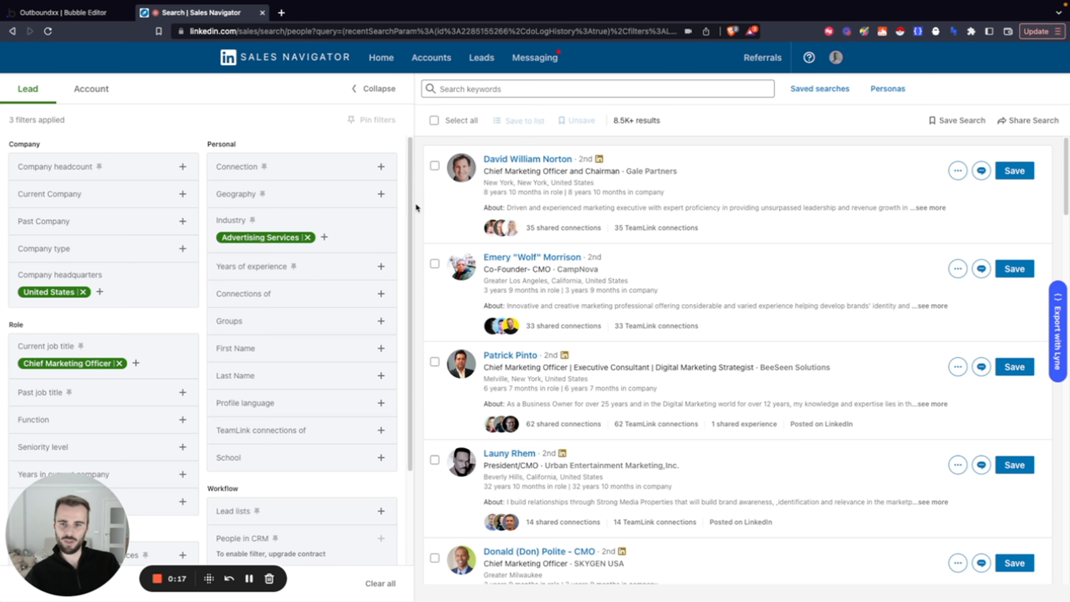
scroll(427, 234, "down", 20)
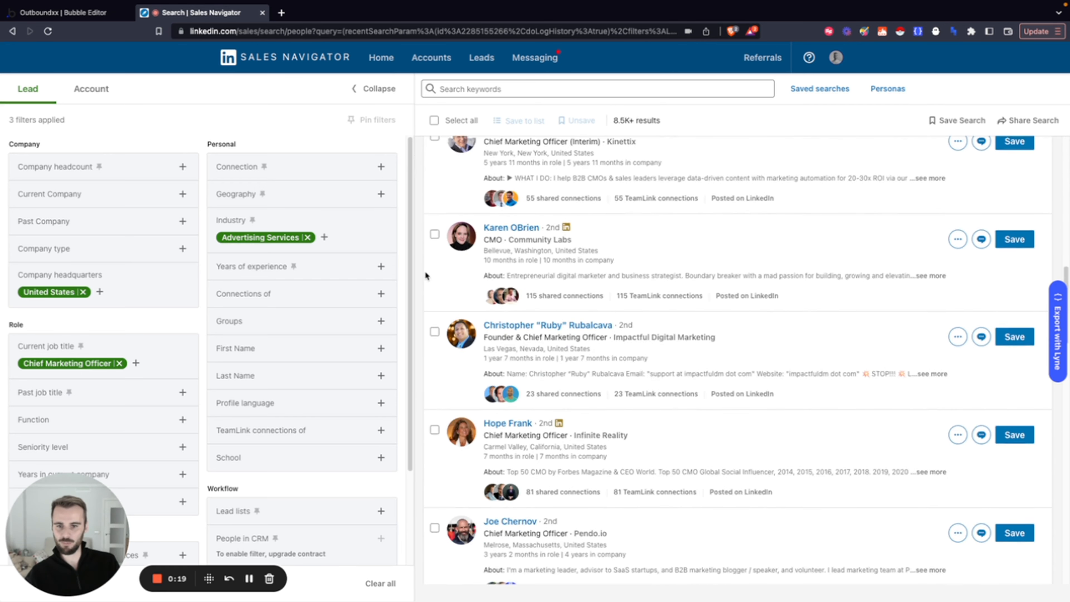
scroll(424, 286, "down", 20)
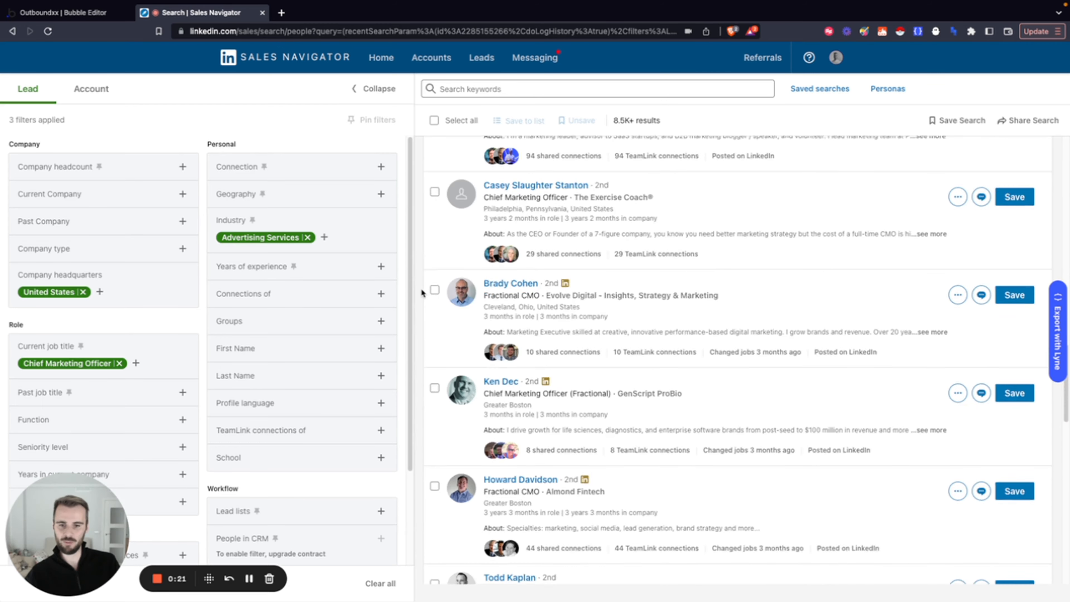
scroll(422, 296, "down", 5)
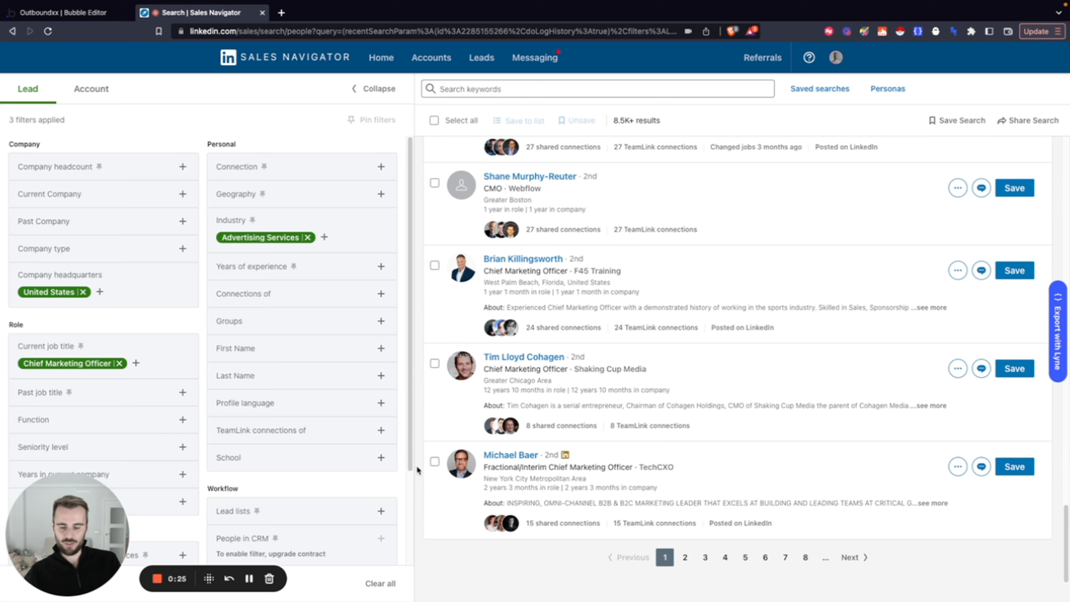
scroll(417, 466, "up", 10)
scroll(419, 466, "up", 5)
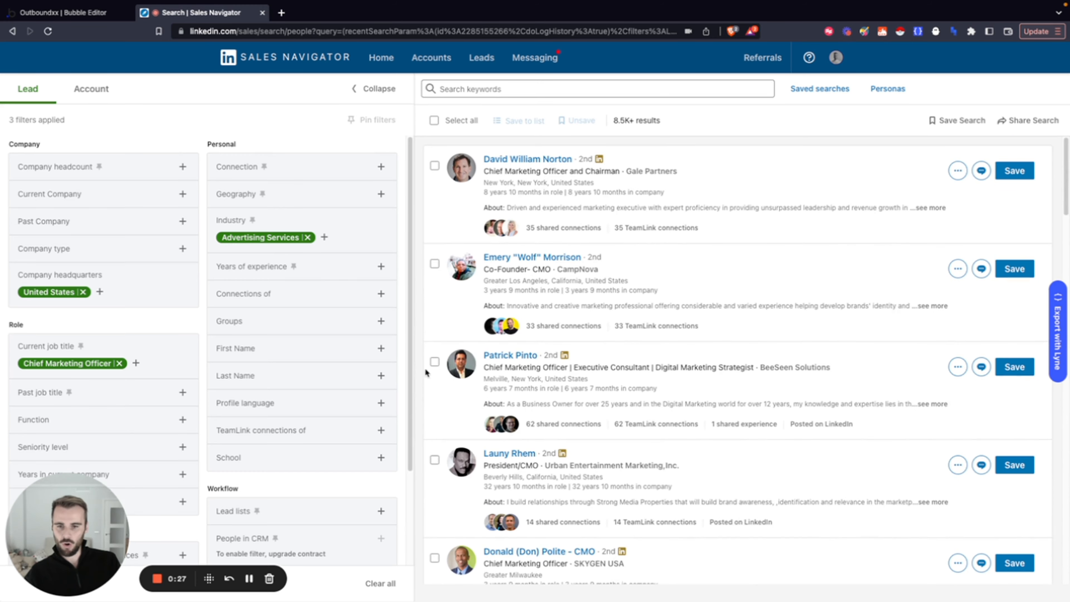
left_click_drag(611, 121, 665, 121)
left_click(638, 120)
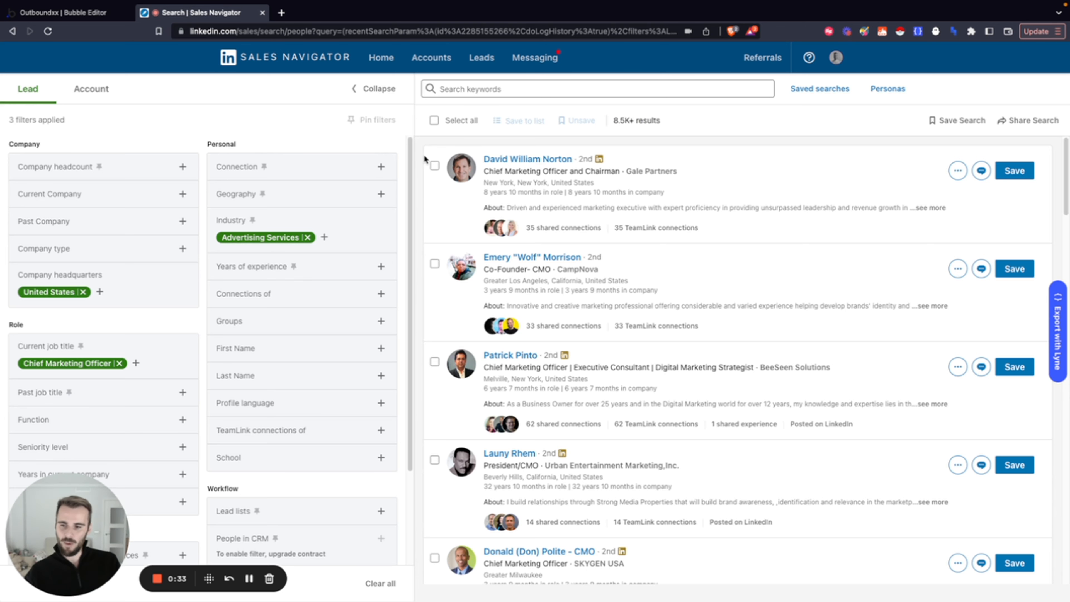
Review the applied and available lead filters across the Company, Role, Personal and Workflow groups
scroll(182, 355, "down", 3)
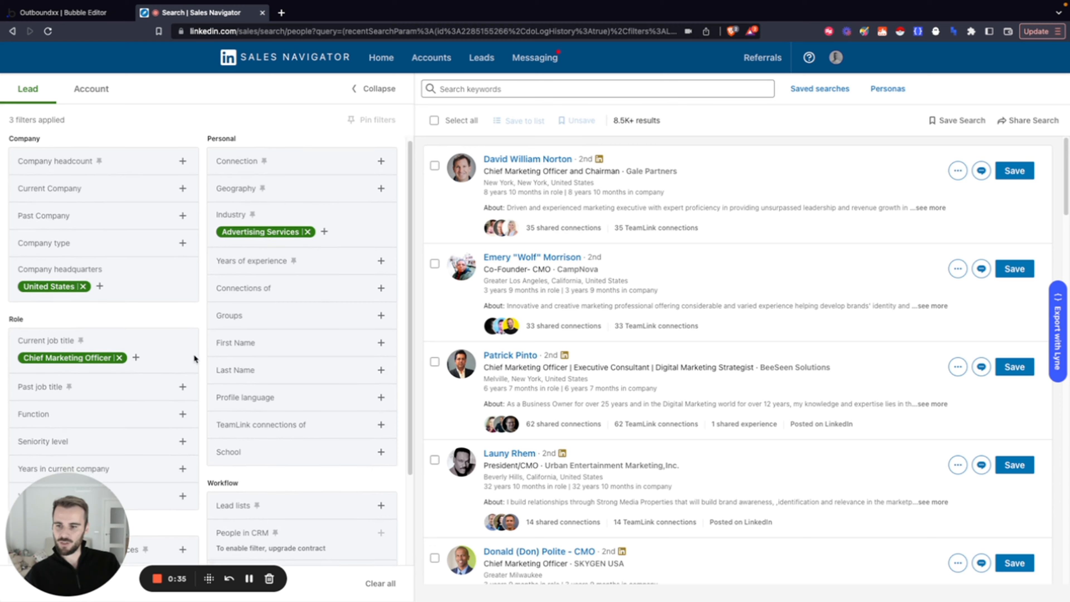
scroll(196, 362, "up", 3)
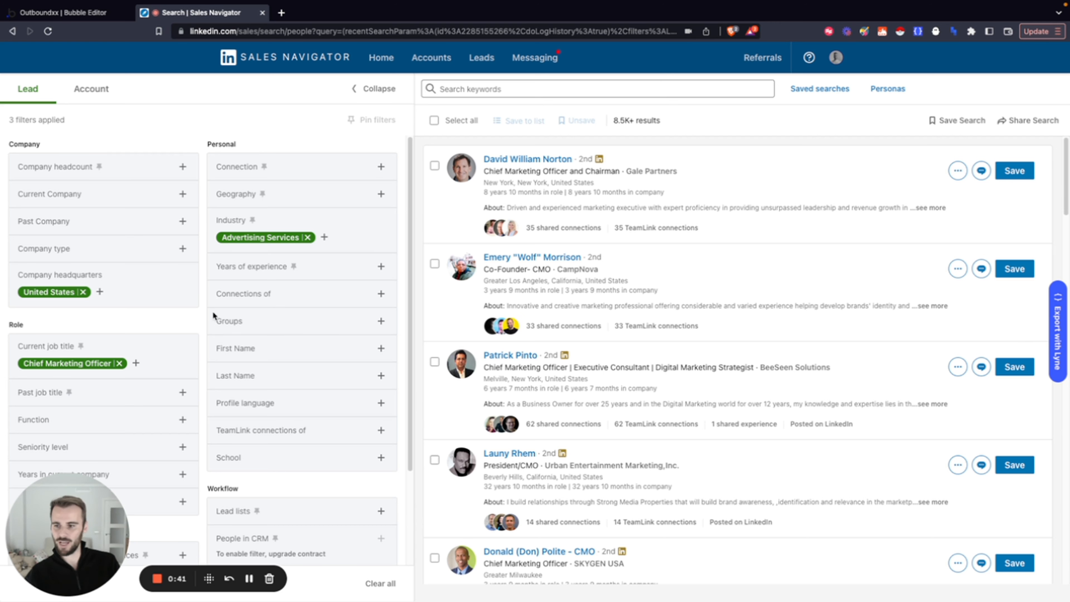
scroll(209, 315, "down", 2)
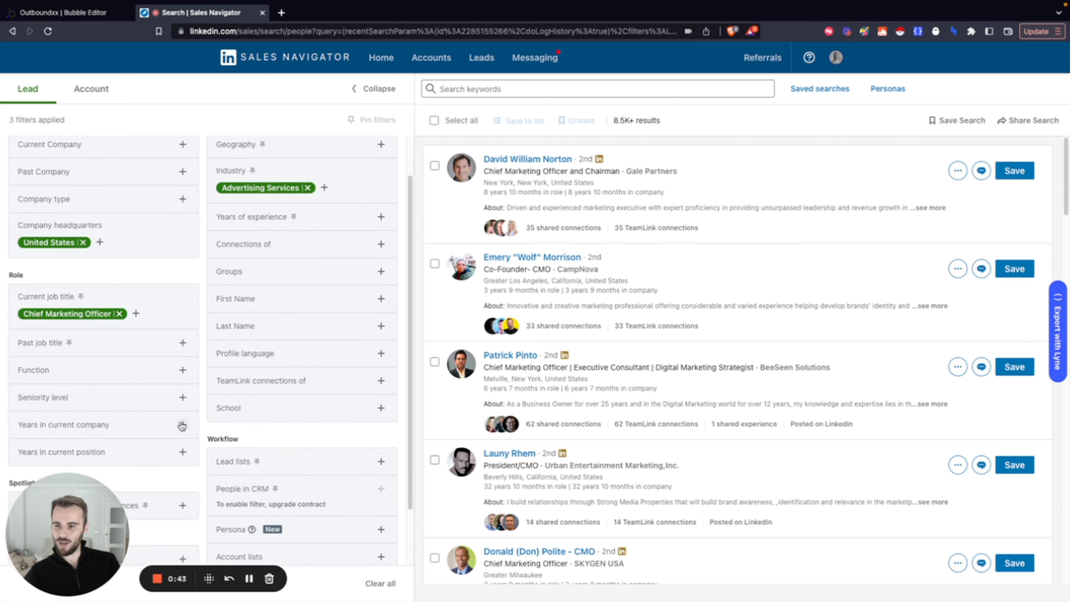
scroll(181, 415, "down", 1)
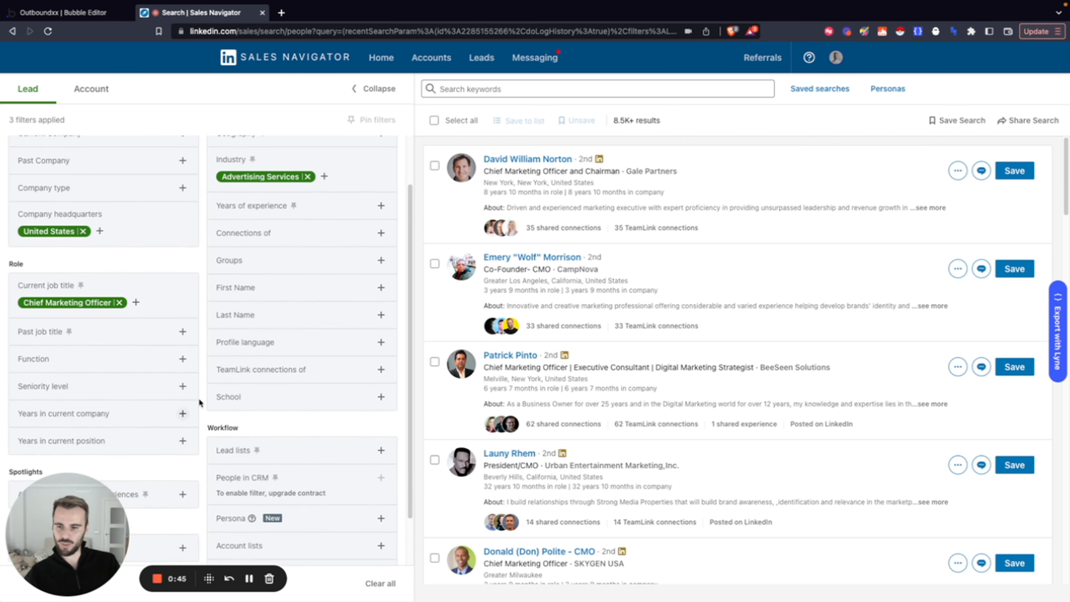
scroll(199, 379, "up", 1)
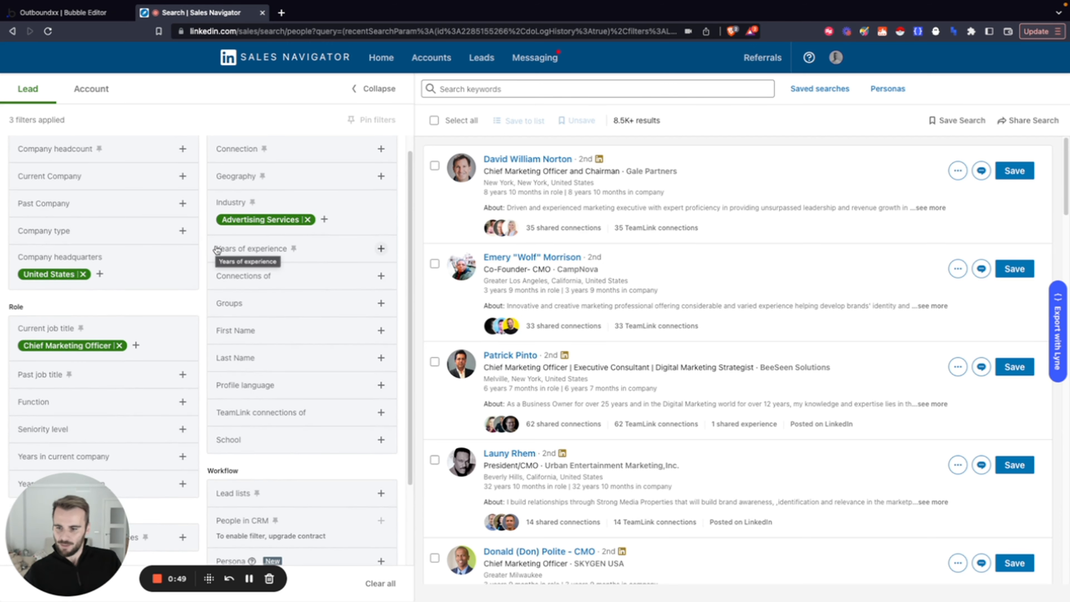
scroll(207, 309, "up", 1)
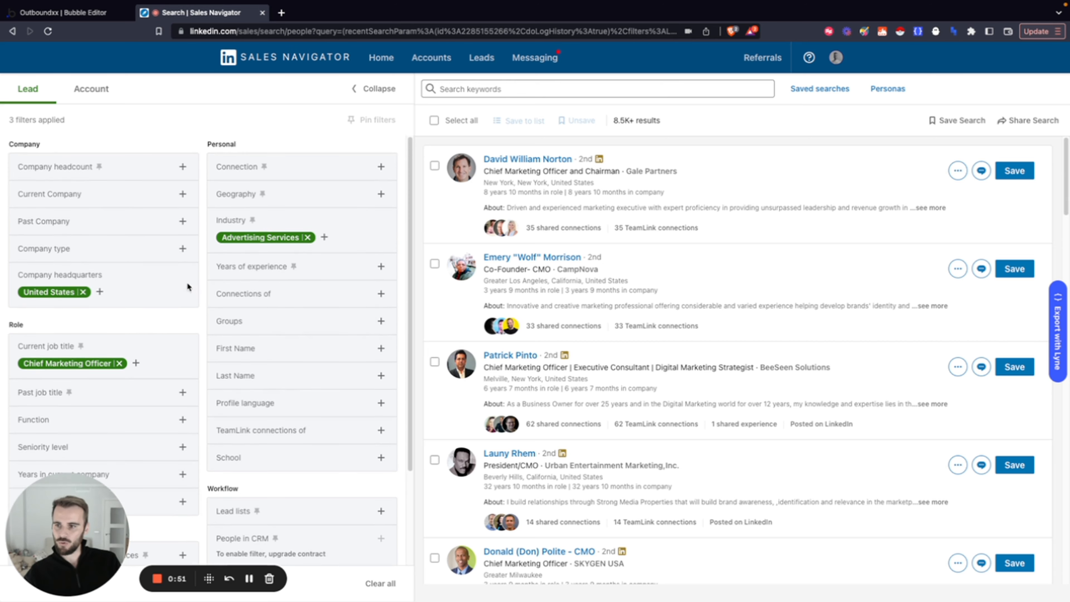
scroll(170, 306, "down", 3)
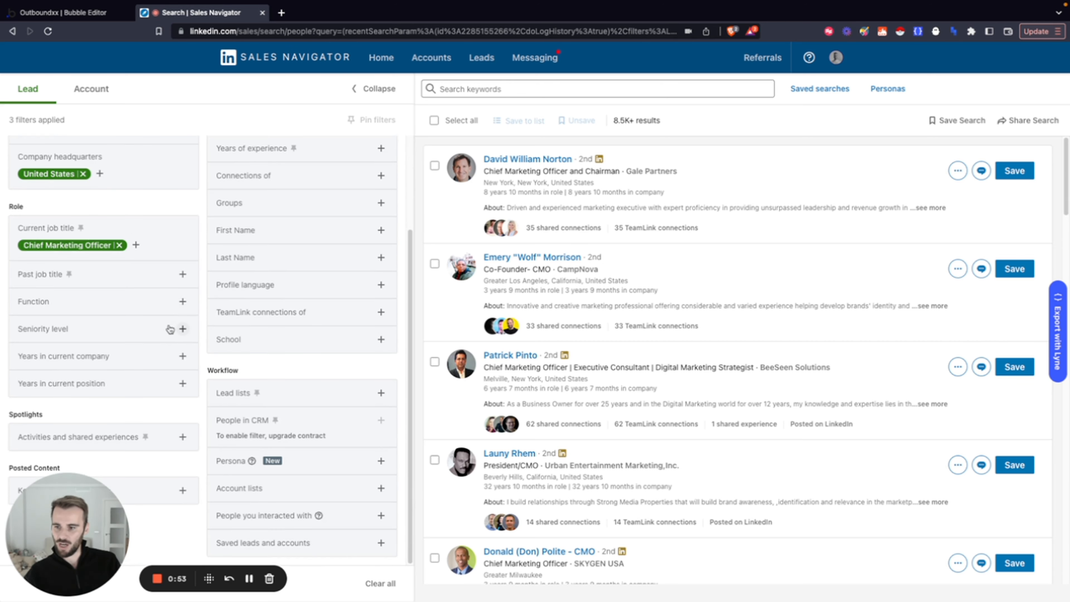
scroll(177, 312, "up", 3)
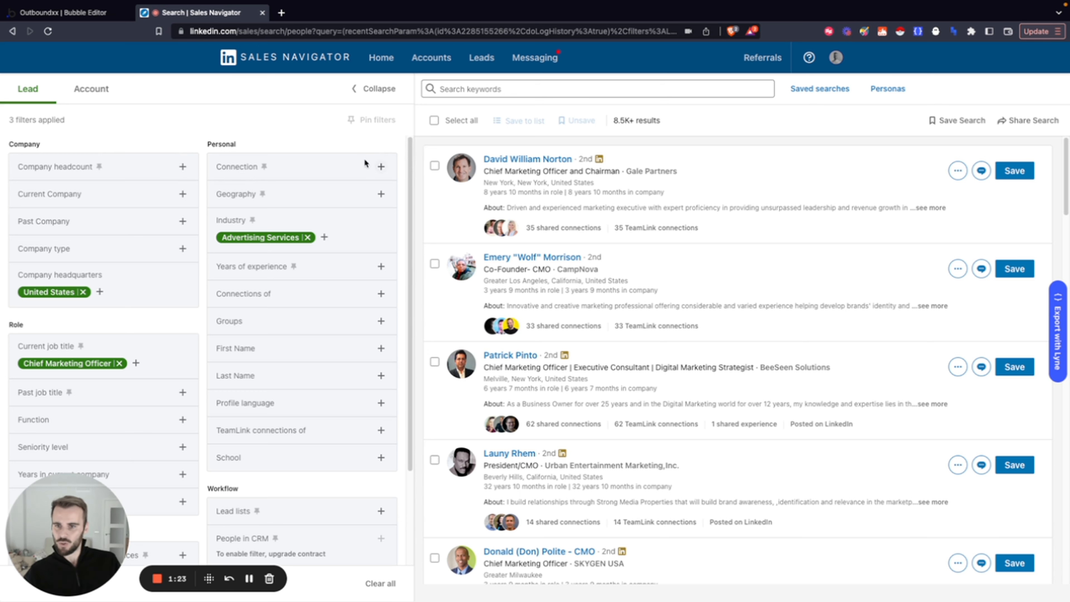
Filter the leads by Connection to 2nd Degree Connections and 1st Degree Connections
left_click(380, 168)
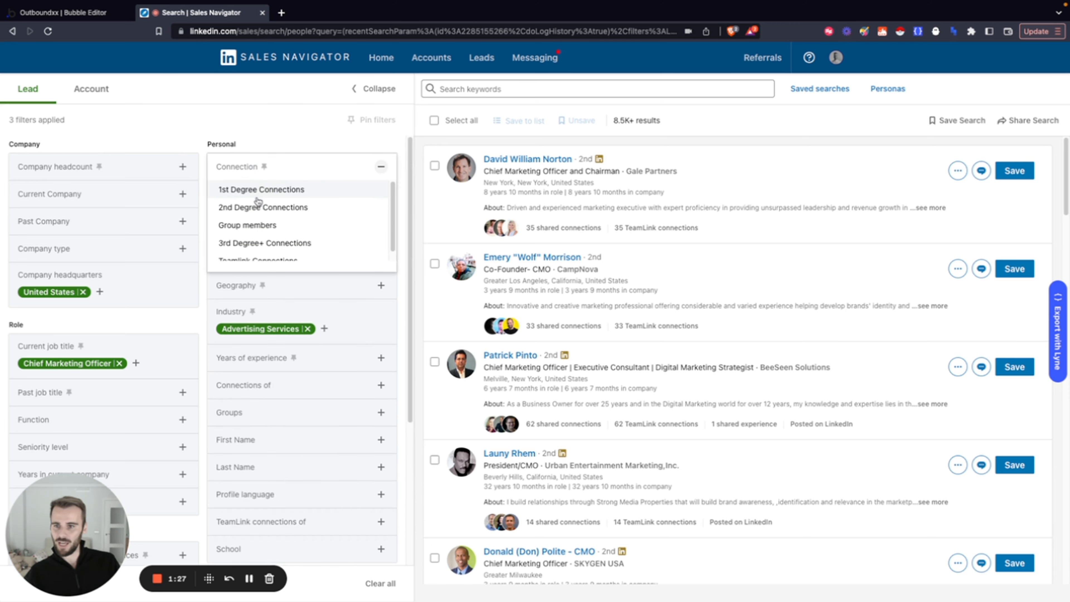
left_click(260, 208)
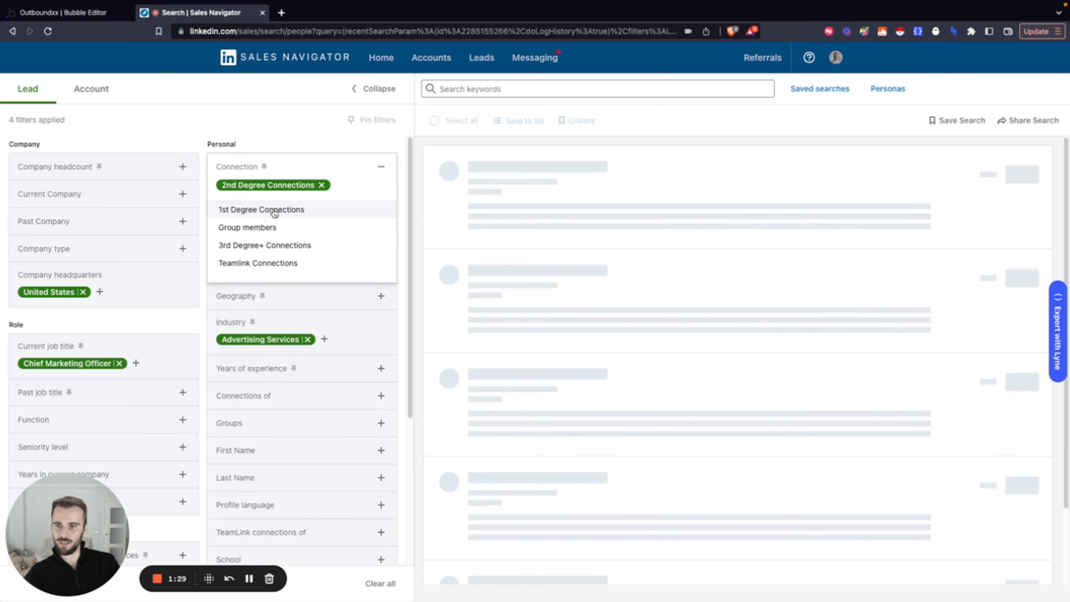
left_click(265, 208)
left_click(391, 144)
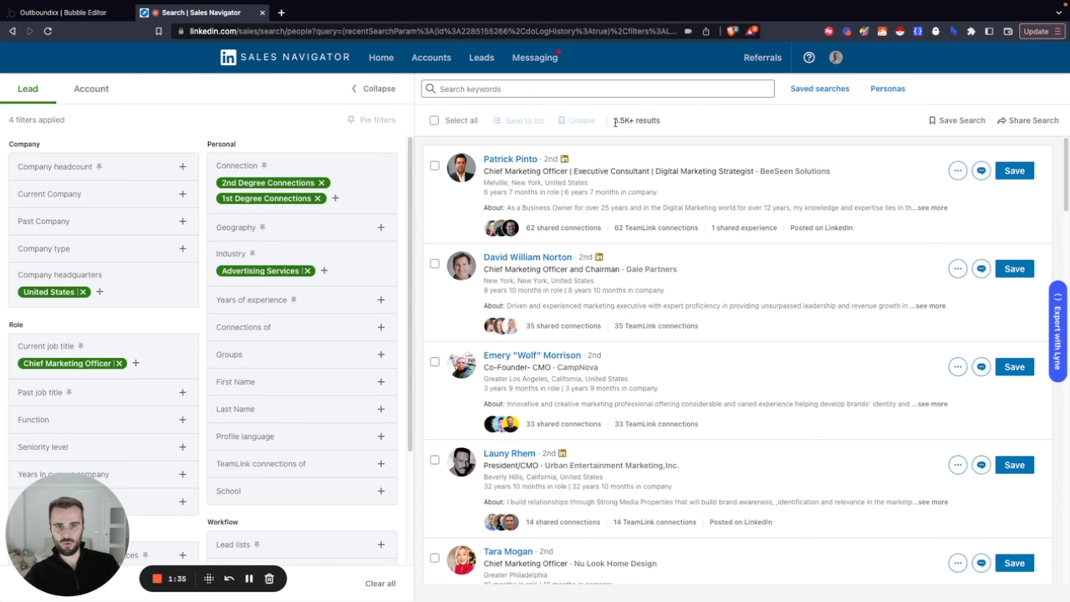
left_click(649, 123)
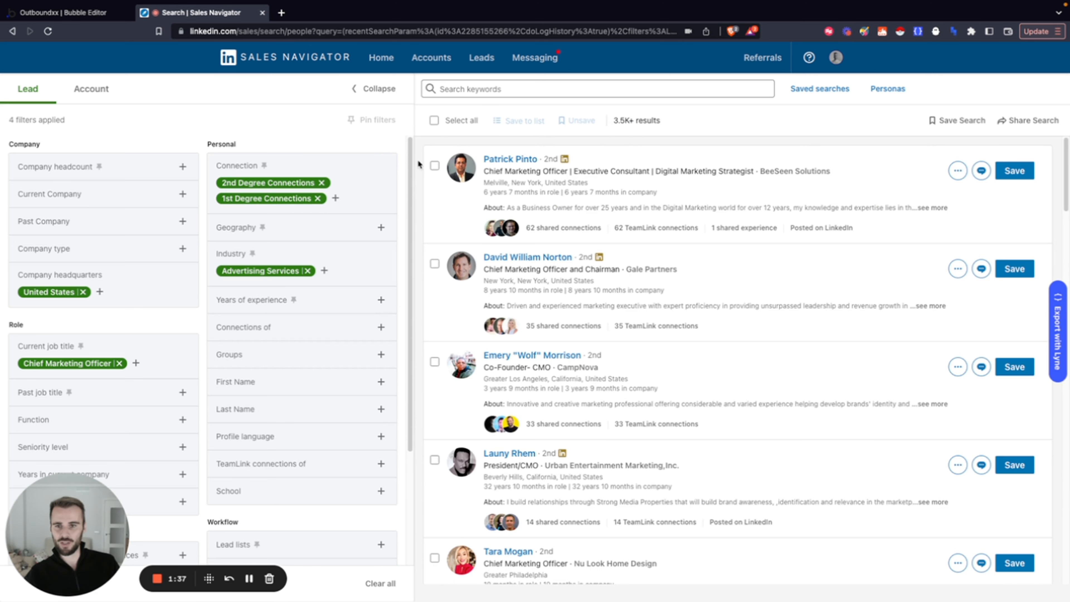
Try a Years of experience filter of More than 10 years on the leads, and remove it again
scroll(173, 352, "down", 3)
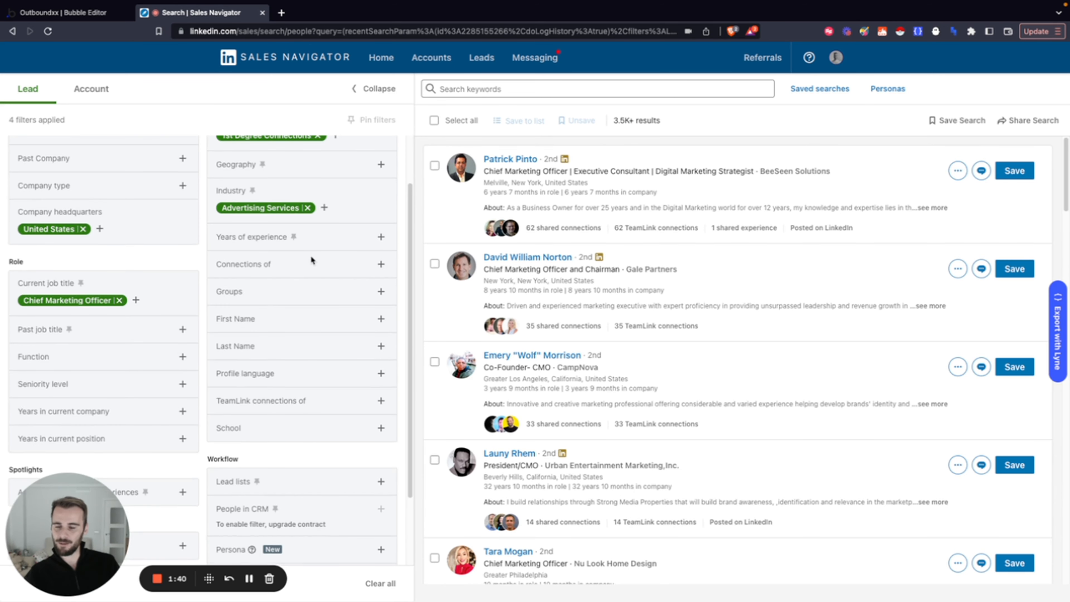
left_click(381, 236)
scroll(280, 295, "down", 1)
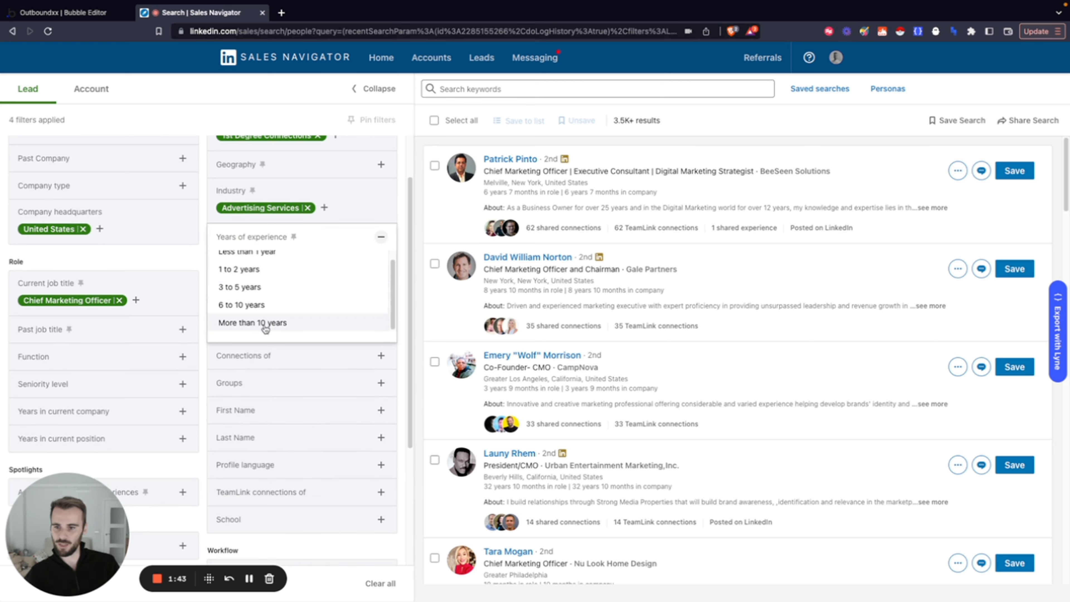
left_click(275, 323)
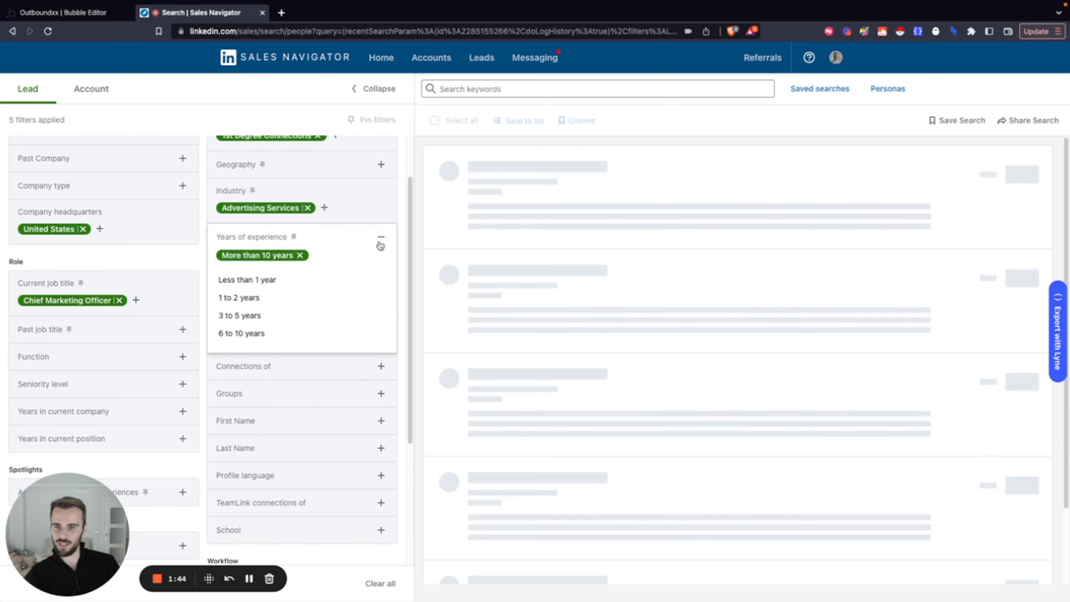
left_click(416, 248)
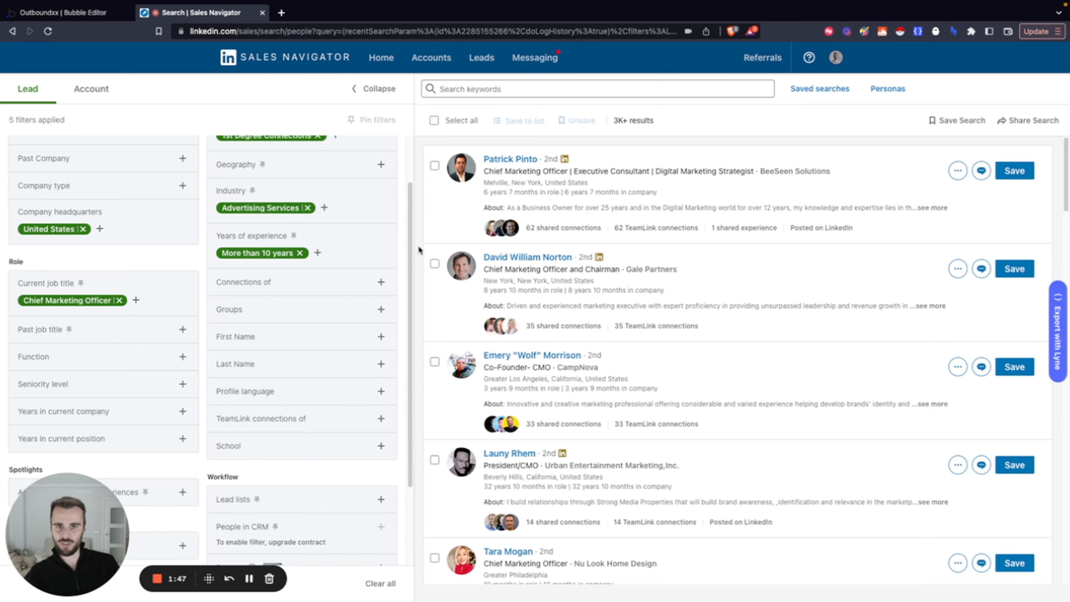
left_click(320, 252)
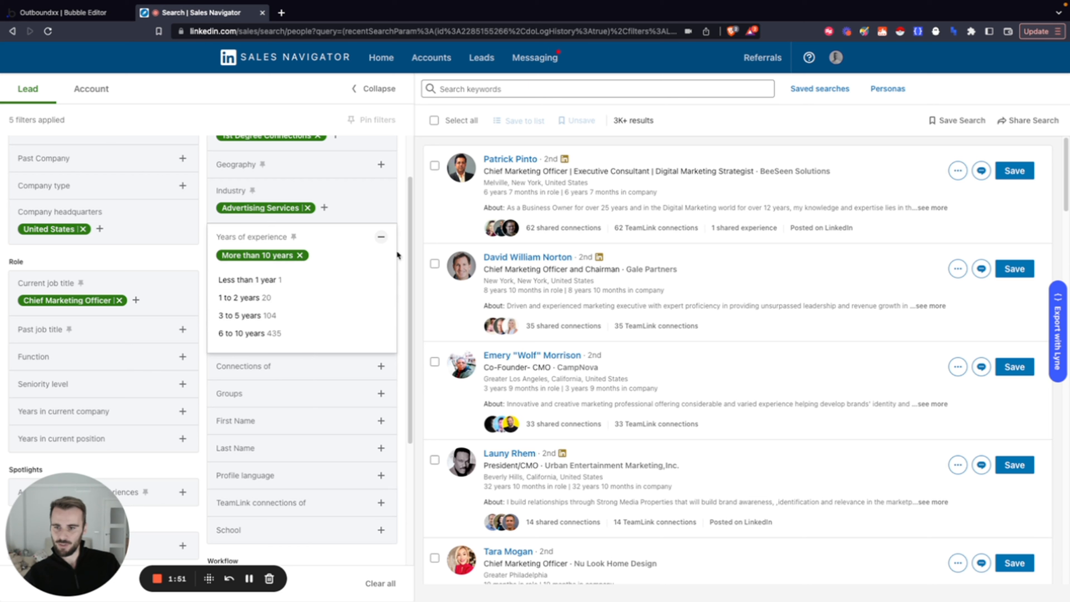
left_click(300, 256)
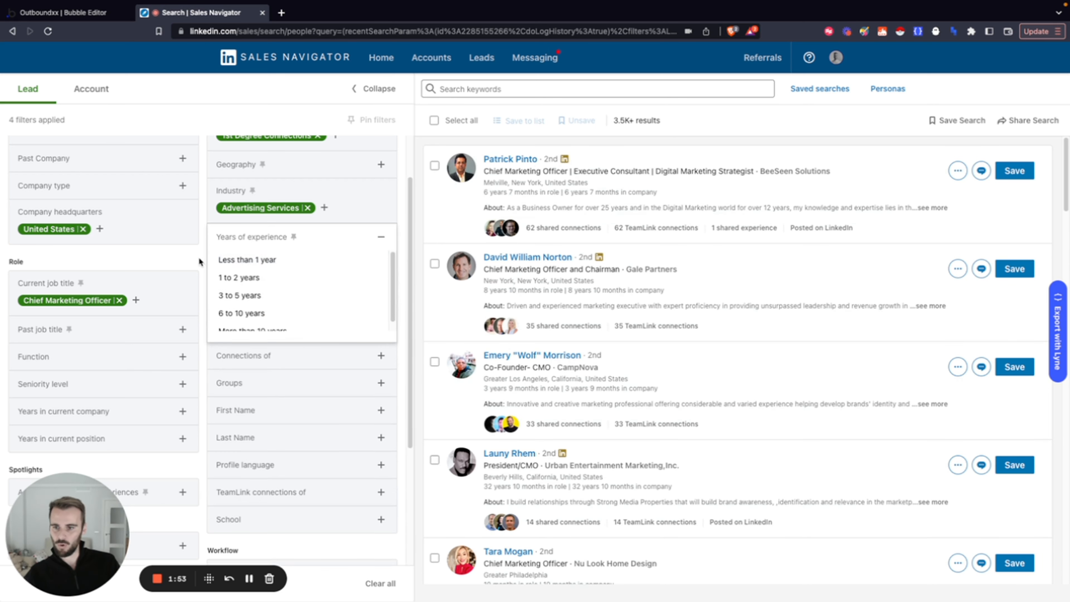
Try a Years in current position filter of More than 10 years, check the result count, and remove the filter
scroll(166, 363, "down", 1)
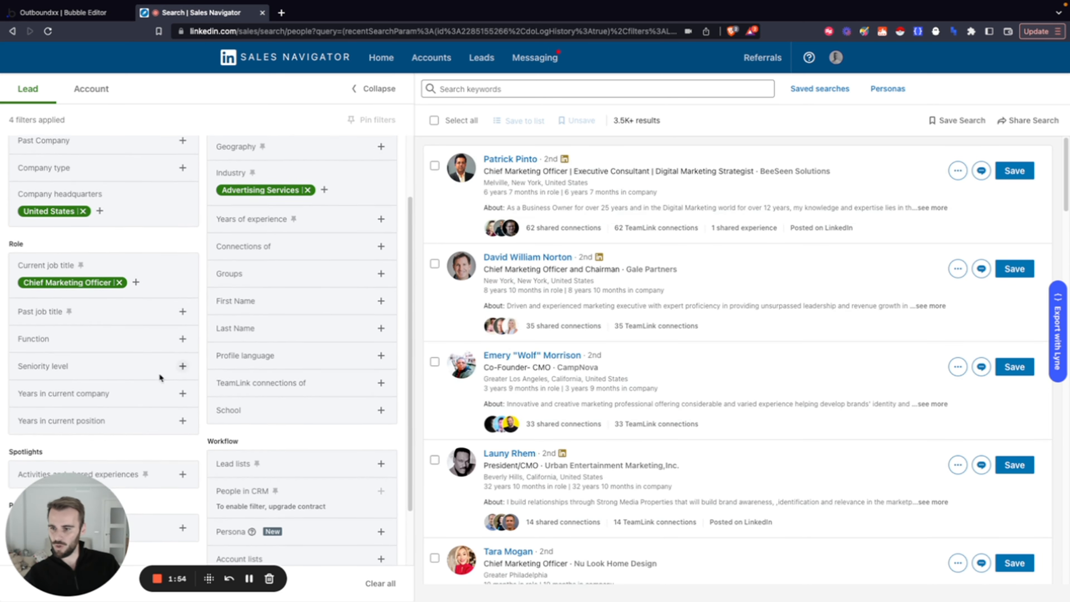
left_click(183, 420)
scroll(177, 417, "down", 3)
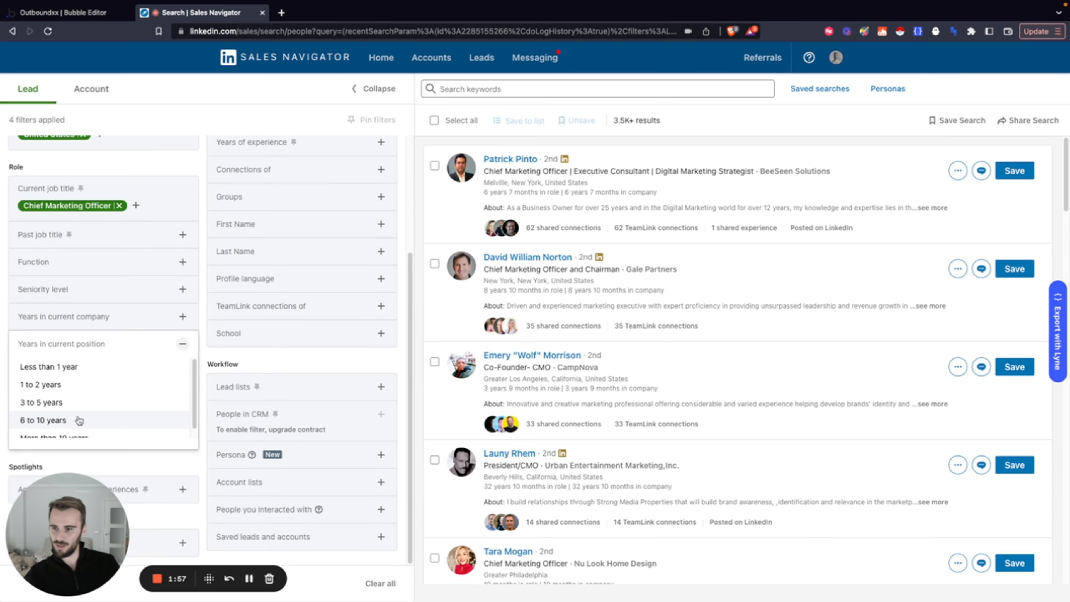
left_click(63, 430)
left_click(204, 354)
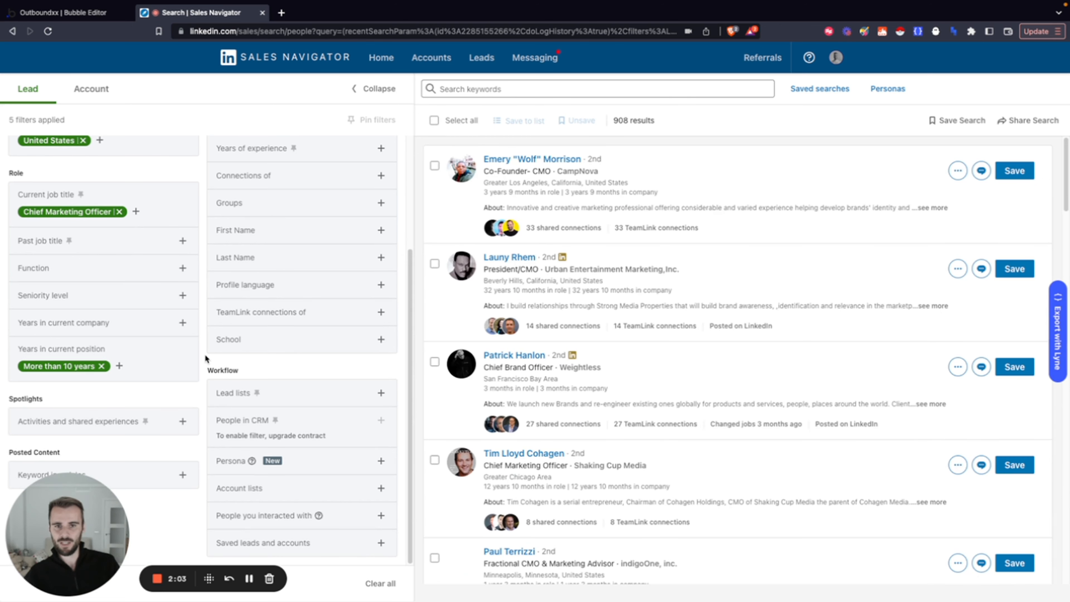
left_click_drag(613, 122, 663, 122)
left_click(653, 121)
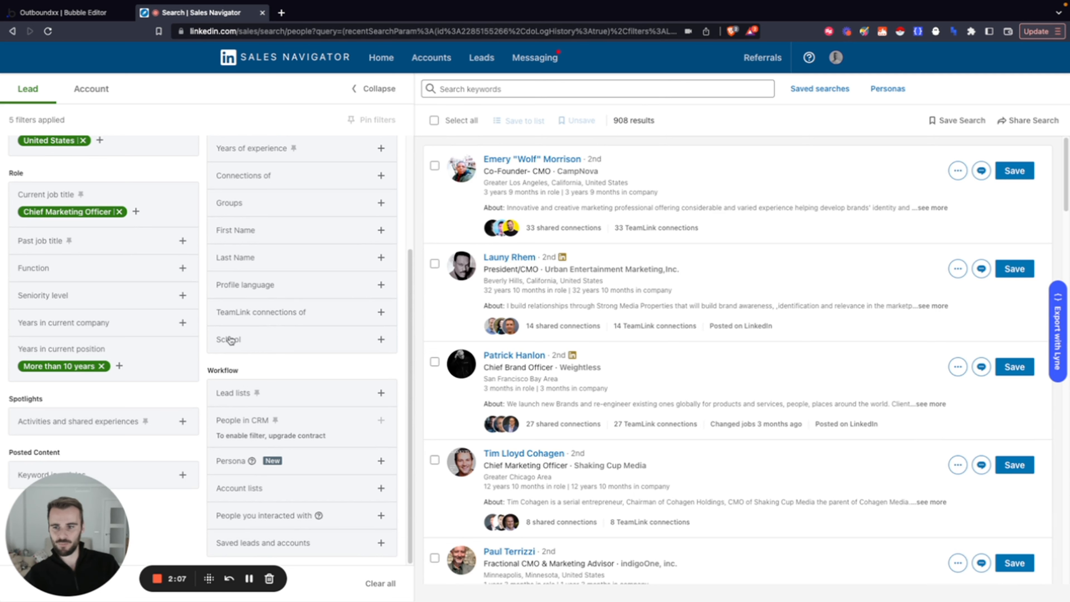
left_click(102, 366)
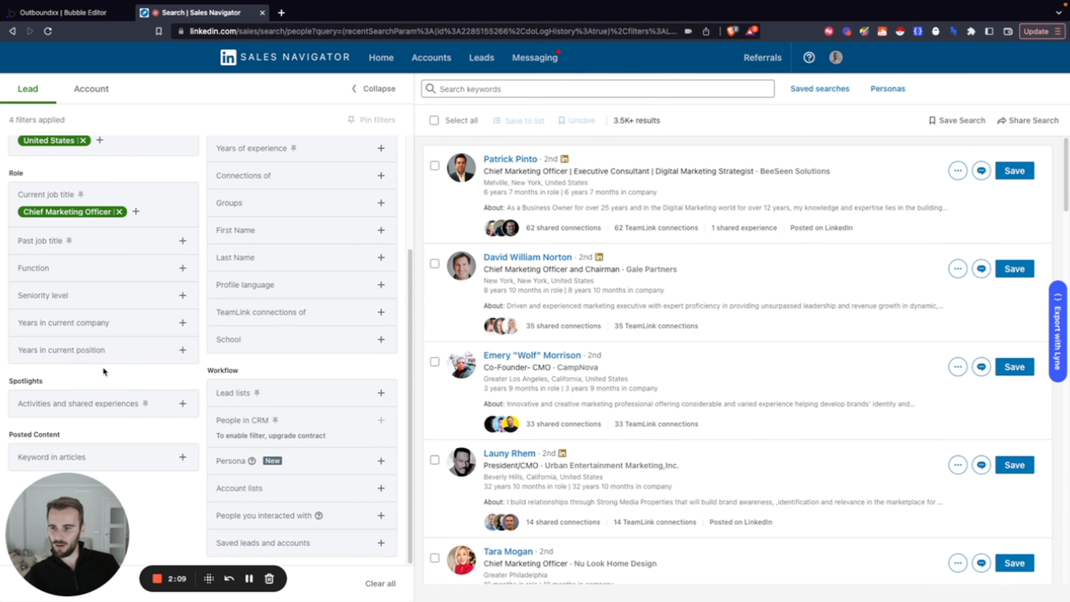
Filter Years in current position to Less than 1 year, 1 to 2 years, 3 to 5 years and 6 to 10 years
left_click(183, 350)
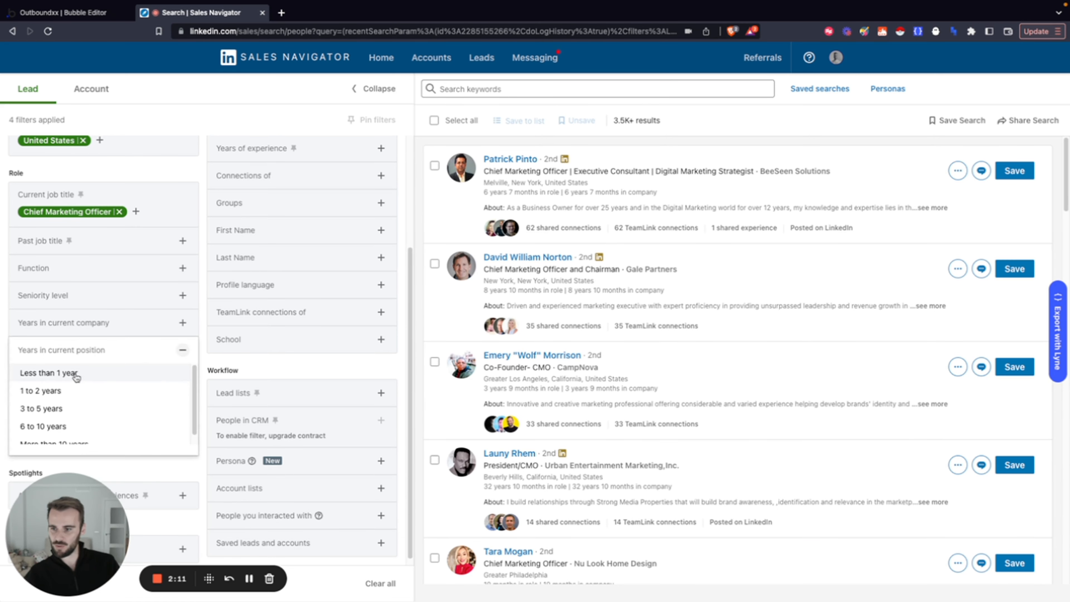
left_click(48, 372)
left_click(47, 392)
left_click(43, 394)
left_click(47, 408)
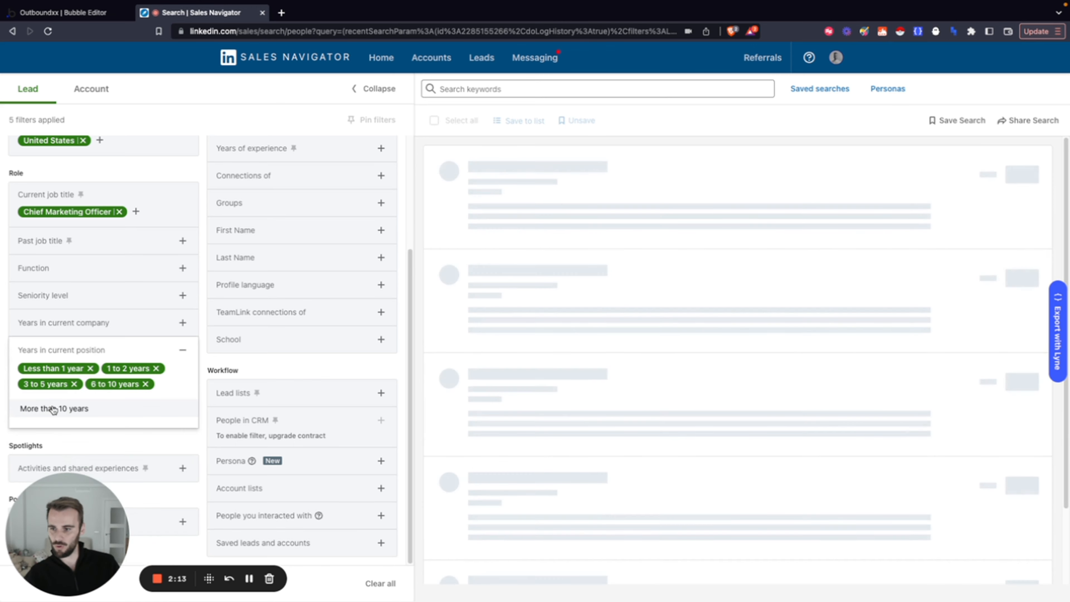
left_click(205, 359)
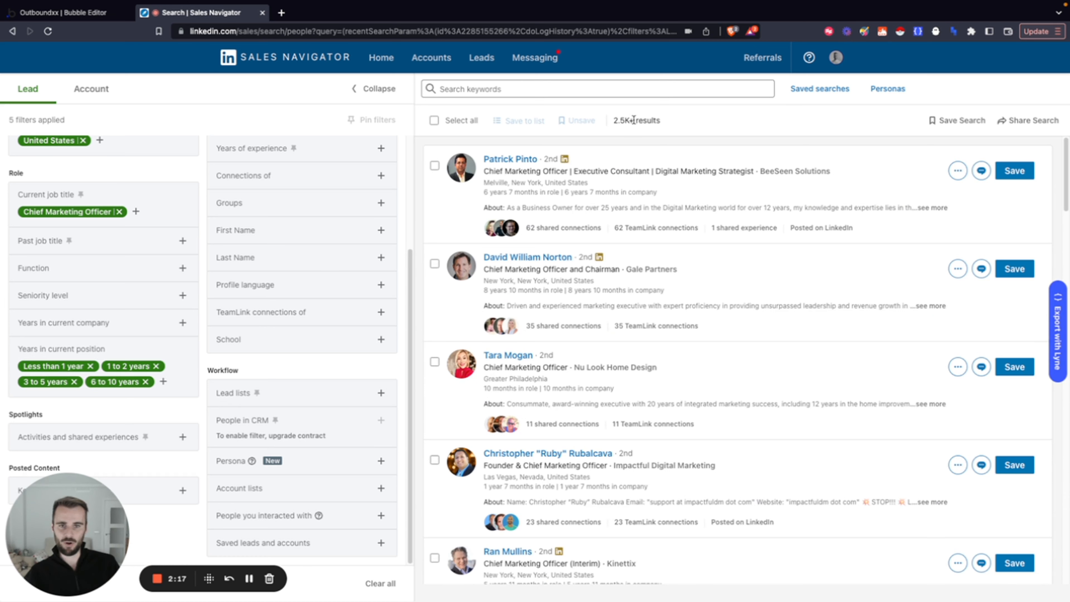
left_click_drag(613, 121, 660, 120)
left_click(418, 173)
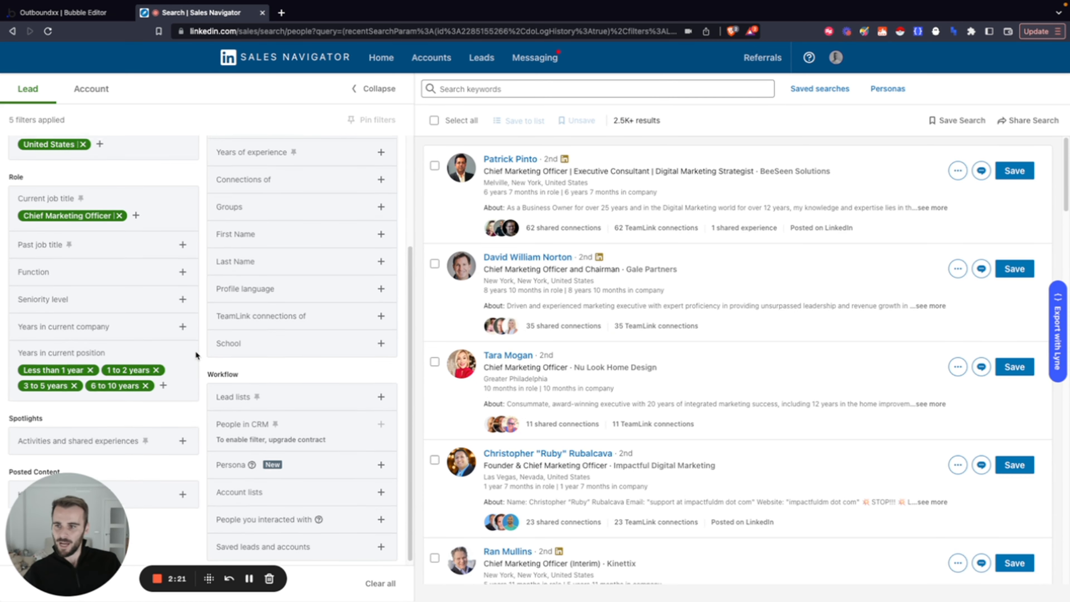
Remove all four selected ranges from the Years in current position filter
scroll(195, 350, "up", 3)
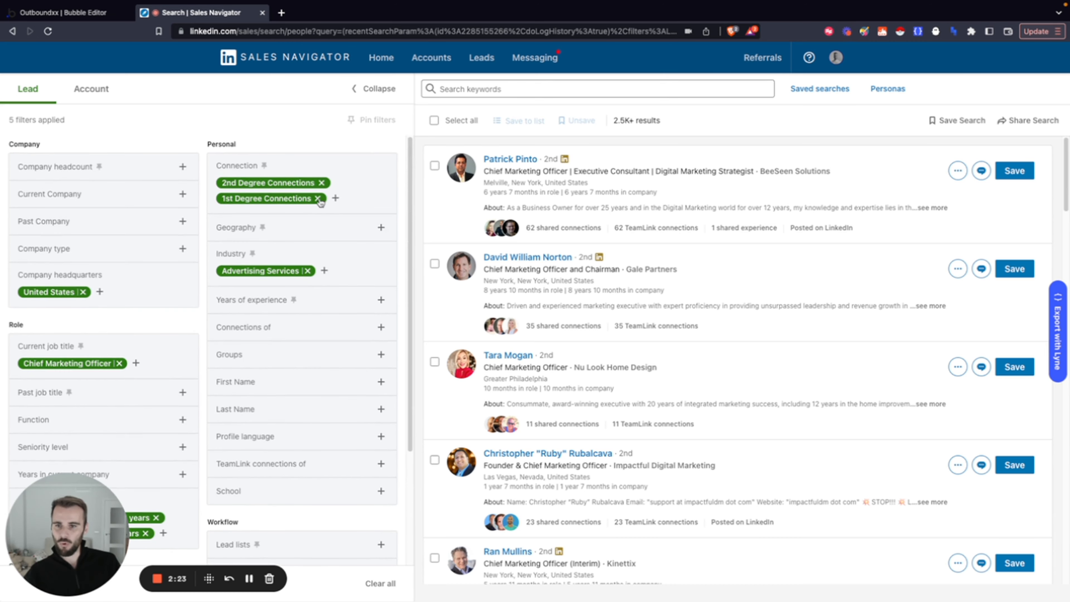
scroll(179, 392, "down", 3)
left_click(156, 394)
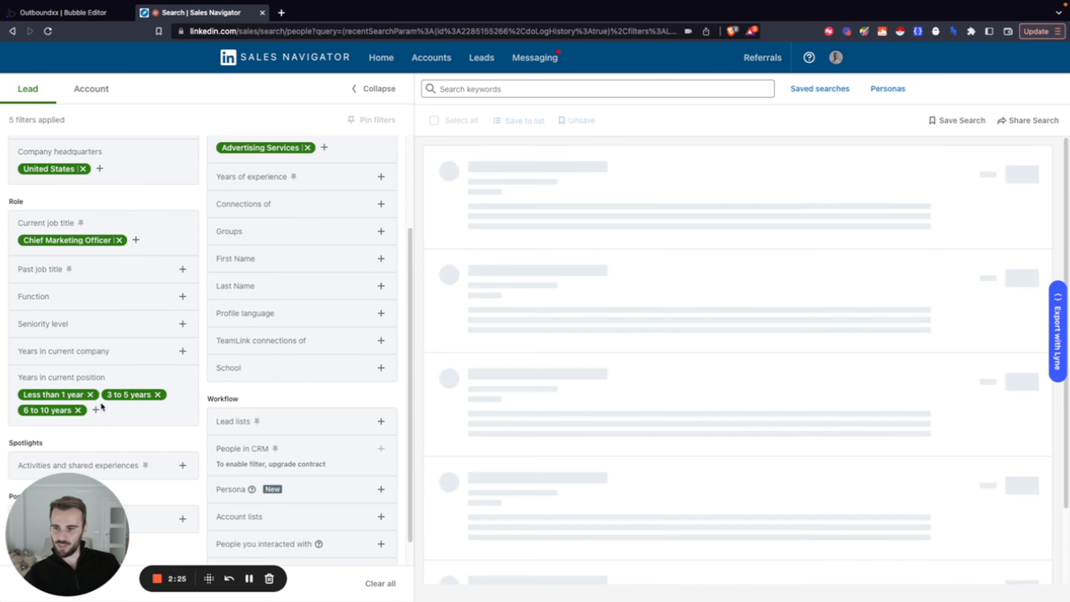
left_click(90, 394)
left_click(74, 394)
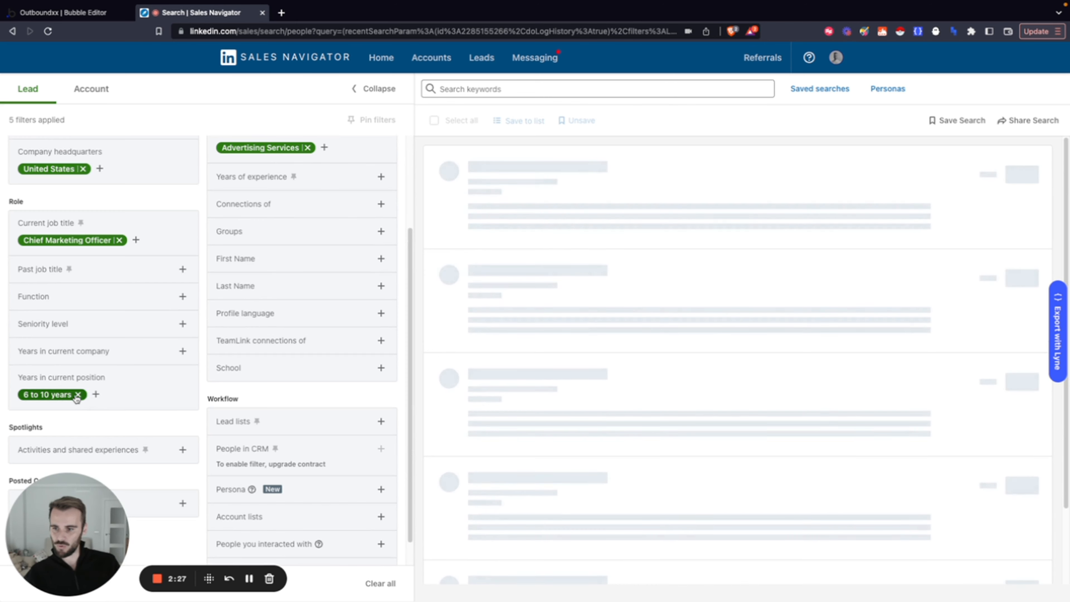
left_click(77, 394)
Switch the Connection filter to 3rd Degree+ Connections only, removing 2nd Degree Connections and 1st Degree Connections
scroll(208, 390, "up", 3)
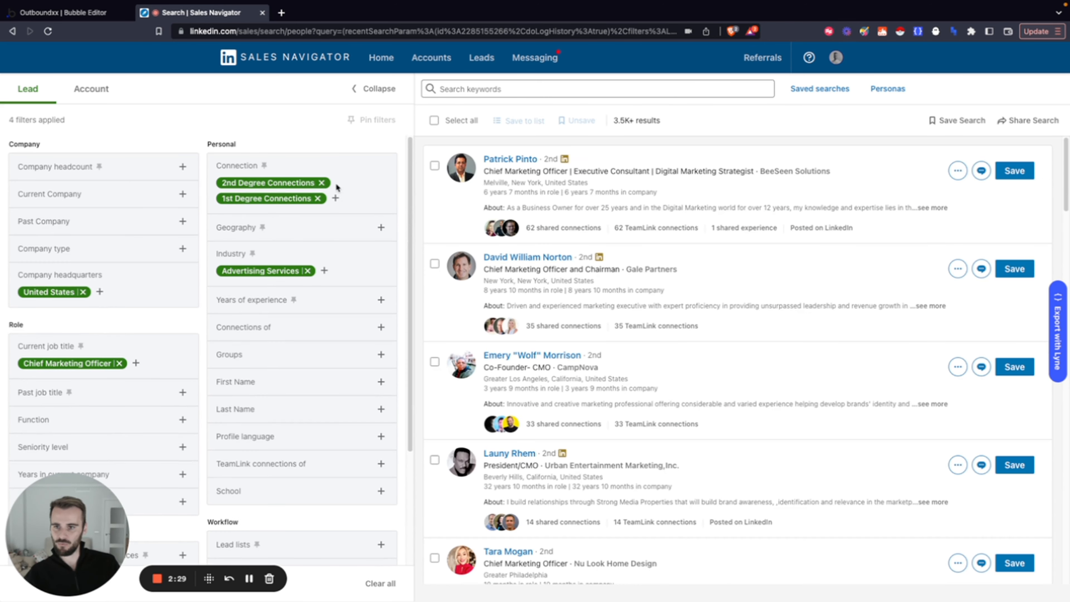
left_click(332, 197)
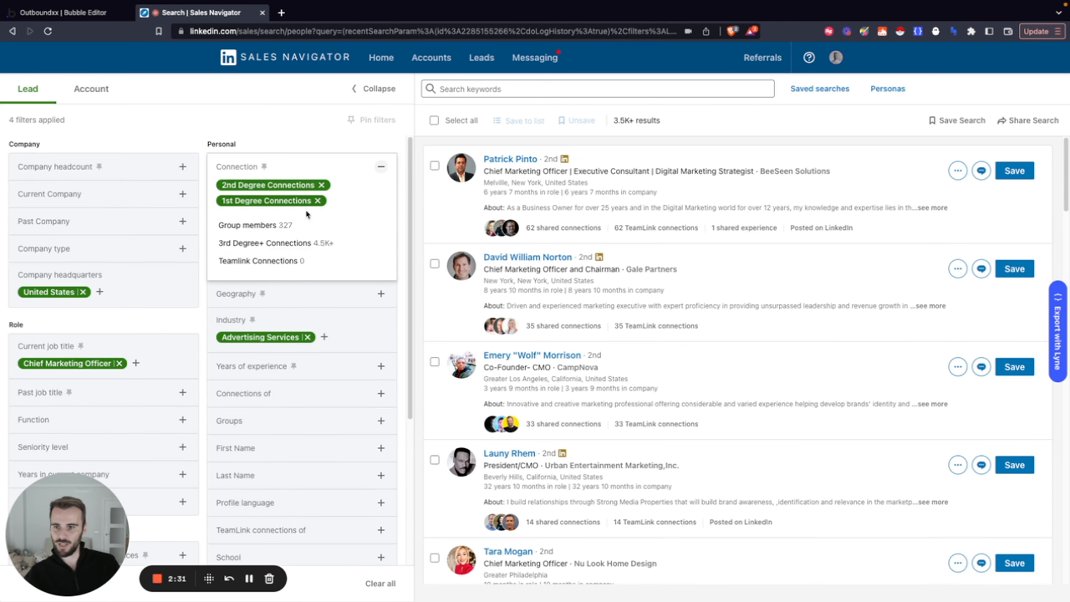
left_click(262, 244)
left_click(318, 200)
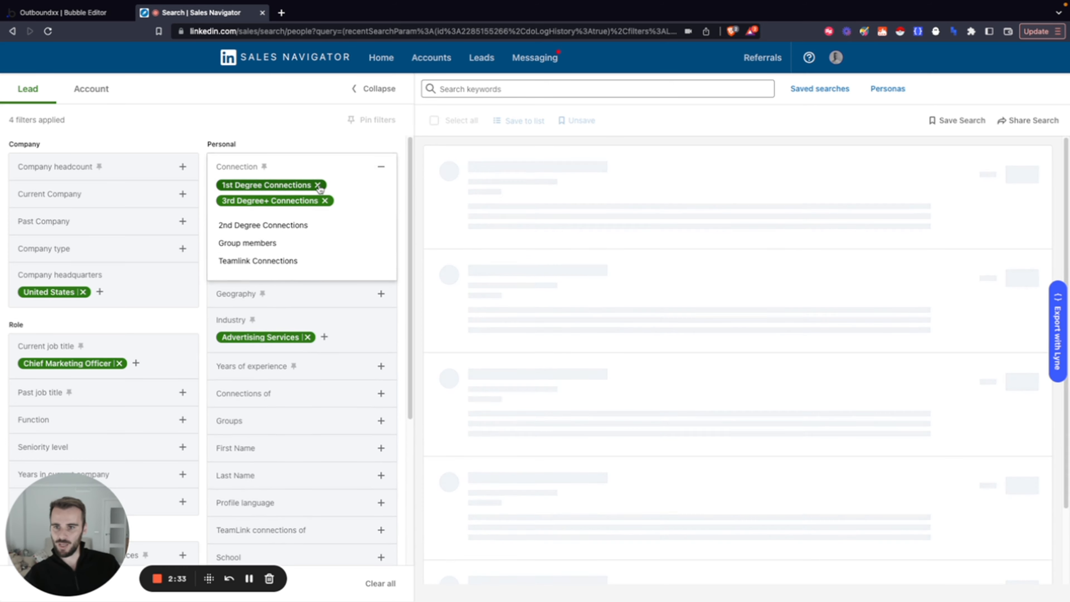
left_click(322, 185)
left_click(205, 209)
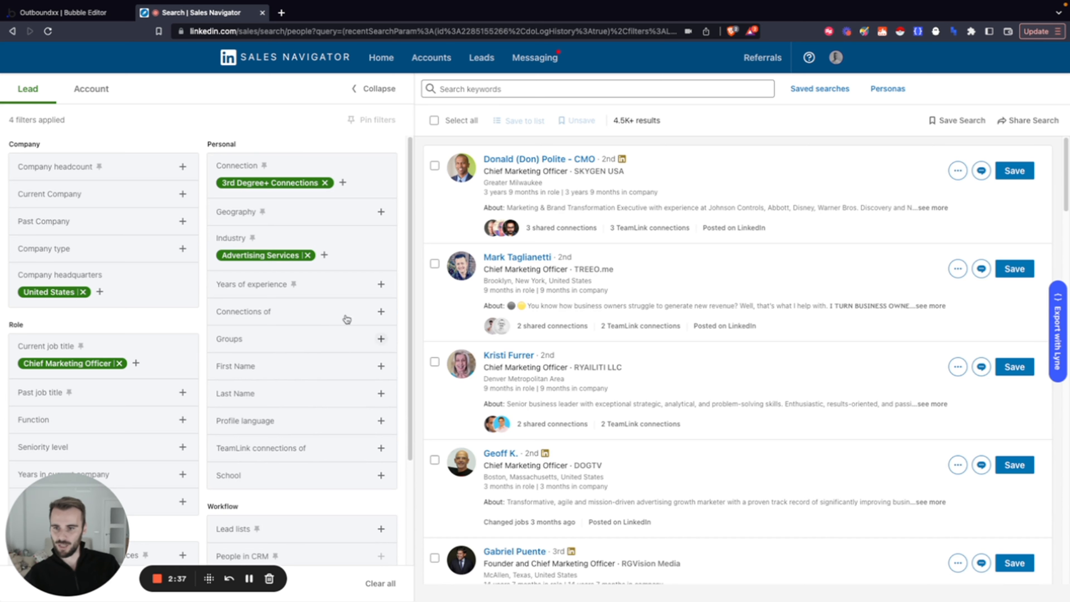
Try a Years of experience filter of More than 10 years on the 3rd-degree leads, and remove it again
left_click(380, 286)
scroll(265, 360, "down", 1)
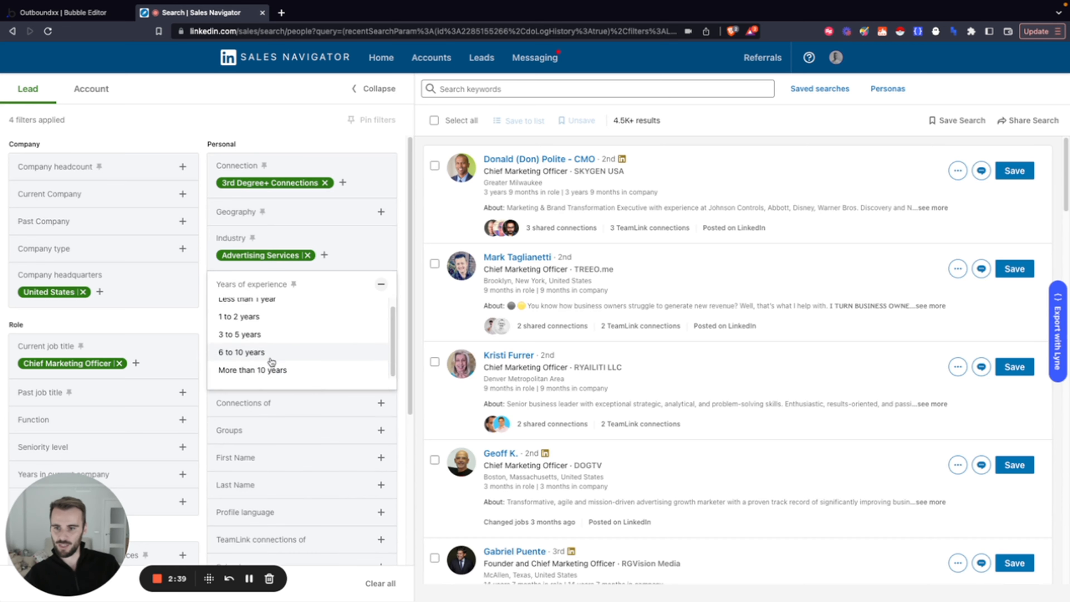
left_click(253, 370)
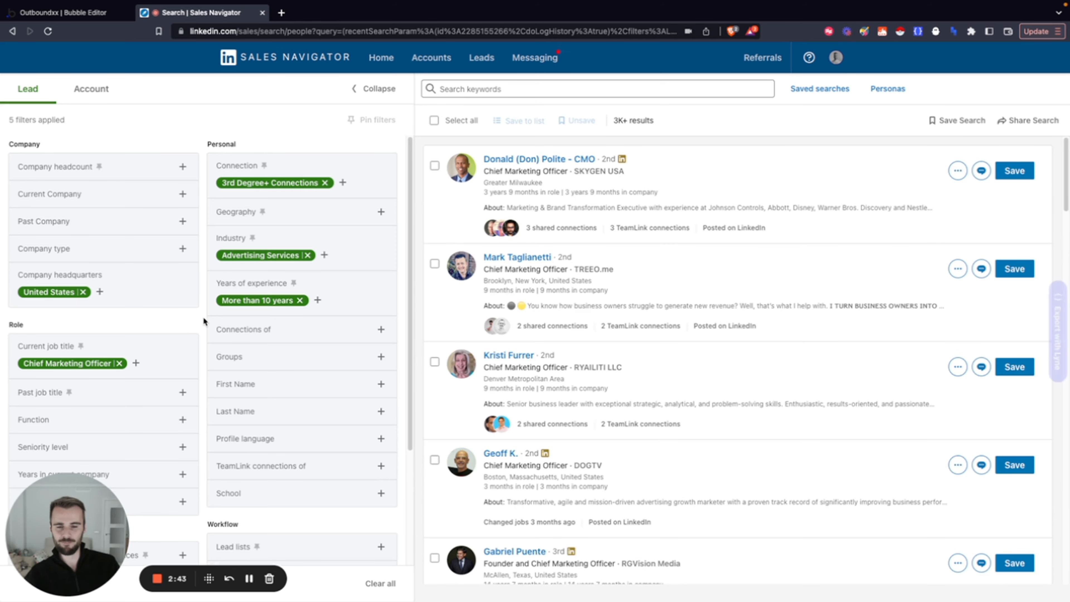
left_click(299, 300)
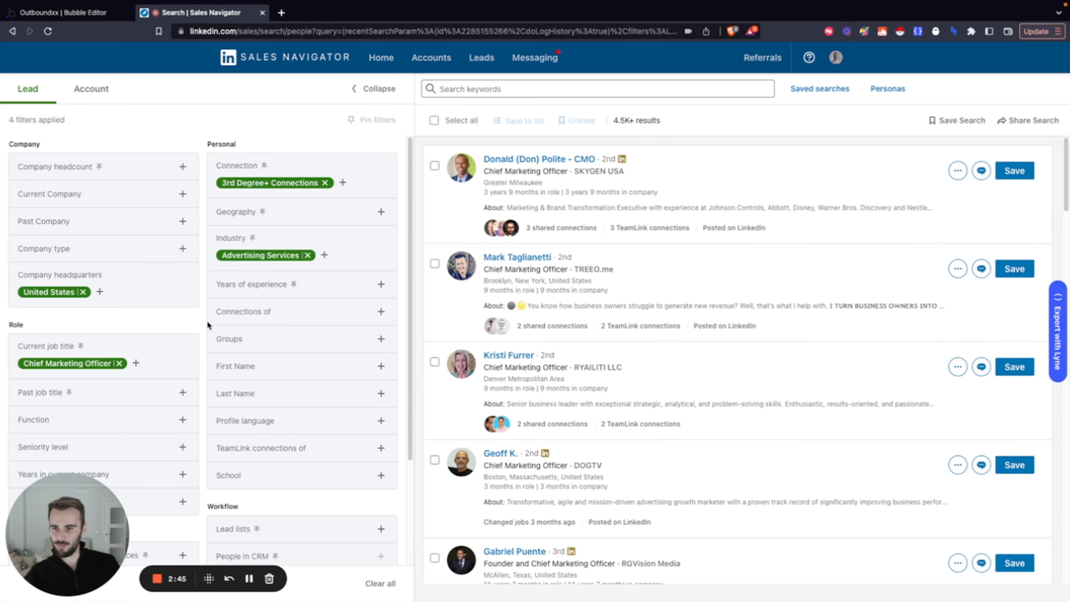
Filter the 3rd-degree leads by Years in current position: Less than 1 year, 1 to 2 years, 3 to 5 years and 6 to 10 years
scroll(197, 321, "down", 3)
left_click(182, 389)
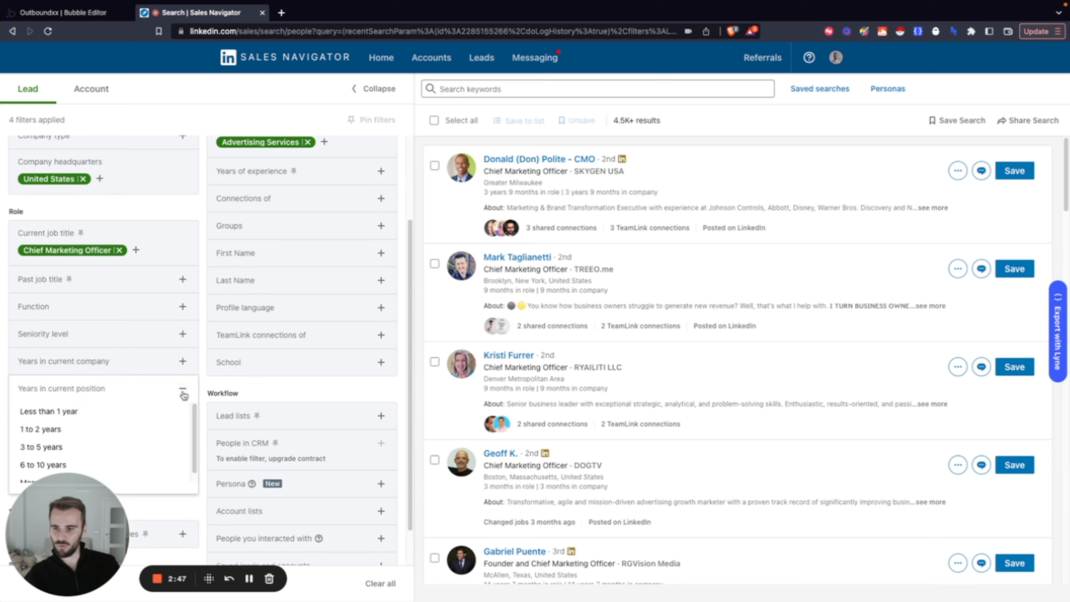
left_click(72, 412)
left_click(51, 432)
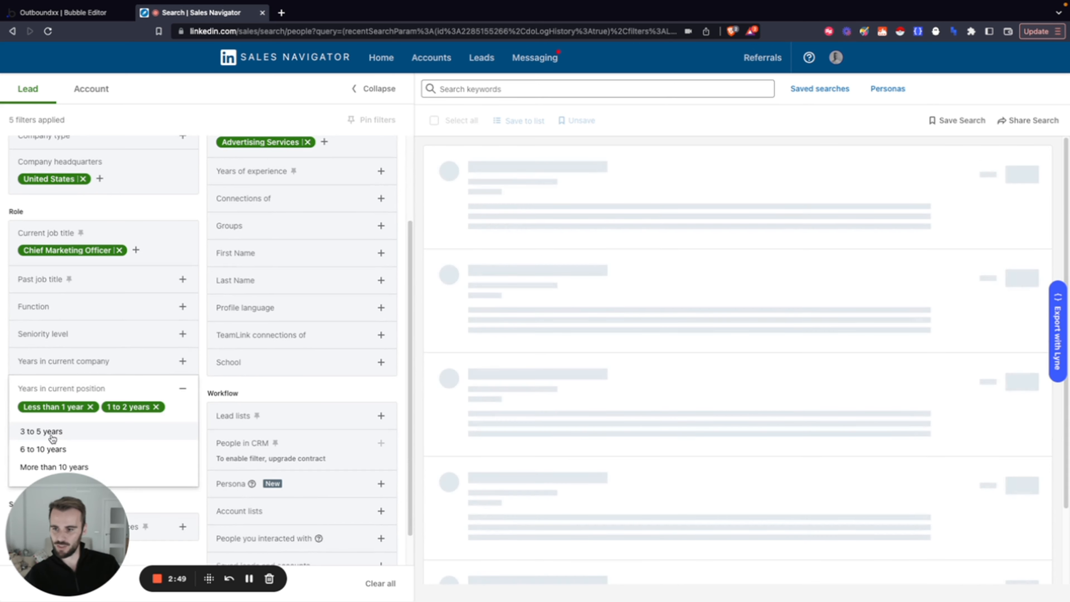
left_click(51, 434)
left_click(53, 446)
left_click(182, 389)
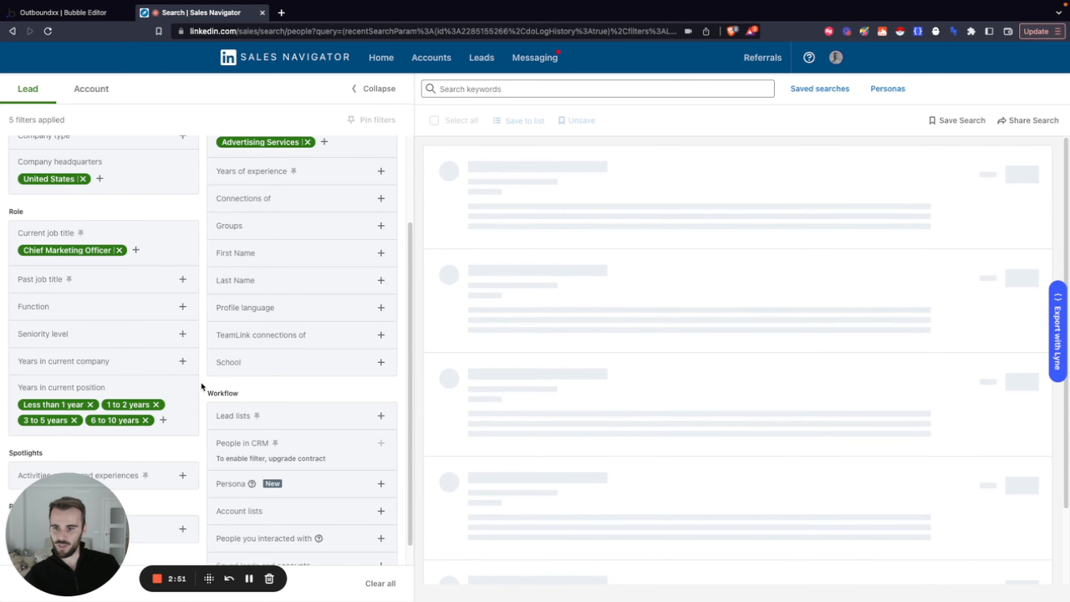
scroll(201, 382, "up", 3)
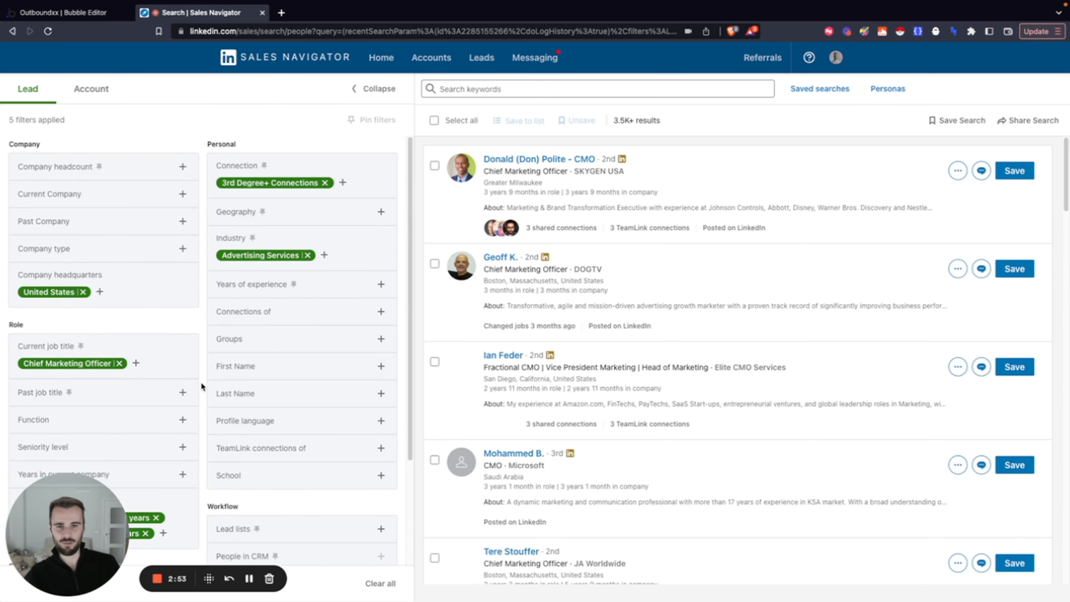
Remove the 6 to 10 years range from the Years in current position filter
scroll(200, 381, "down", 3)
left_click(146, 398)
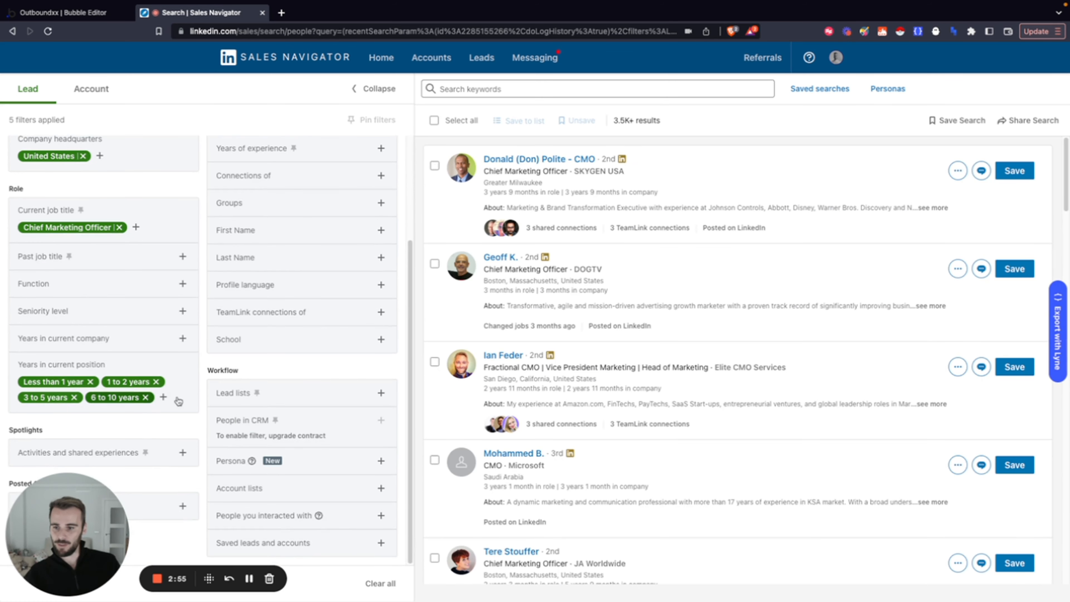
scroll(202, 363, "up", 2)
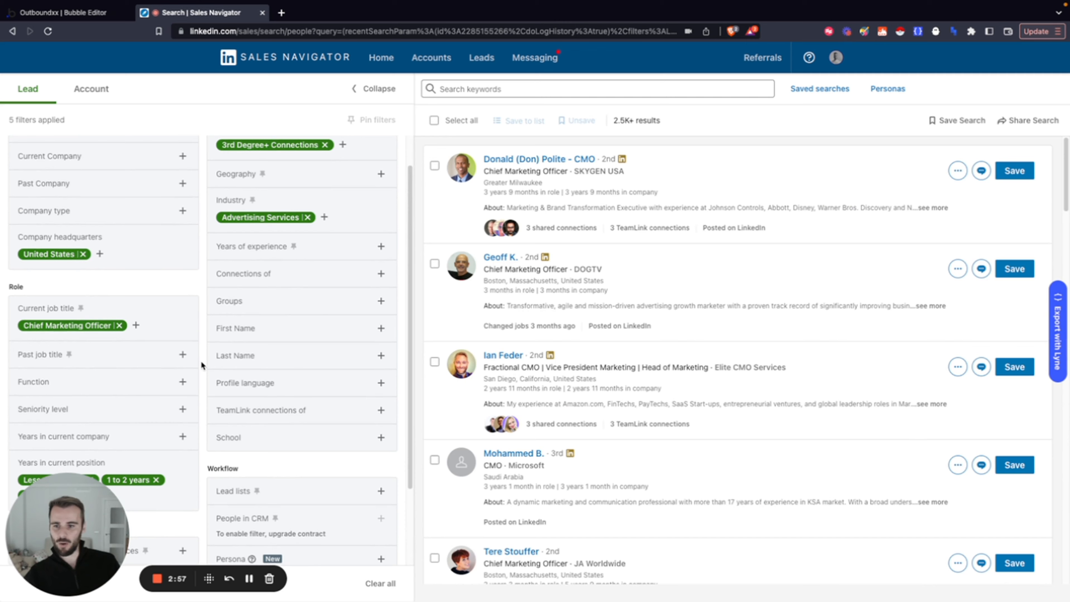
scroll(203, 363, "down", 2)
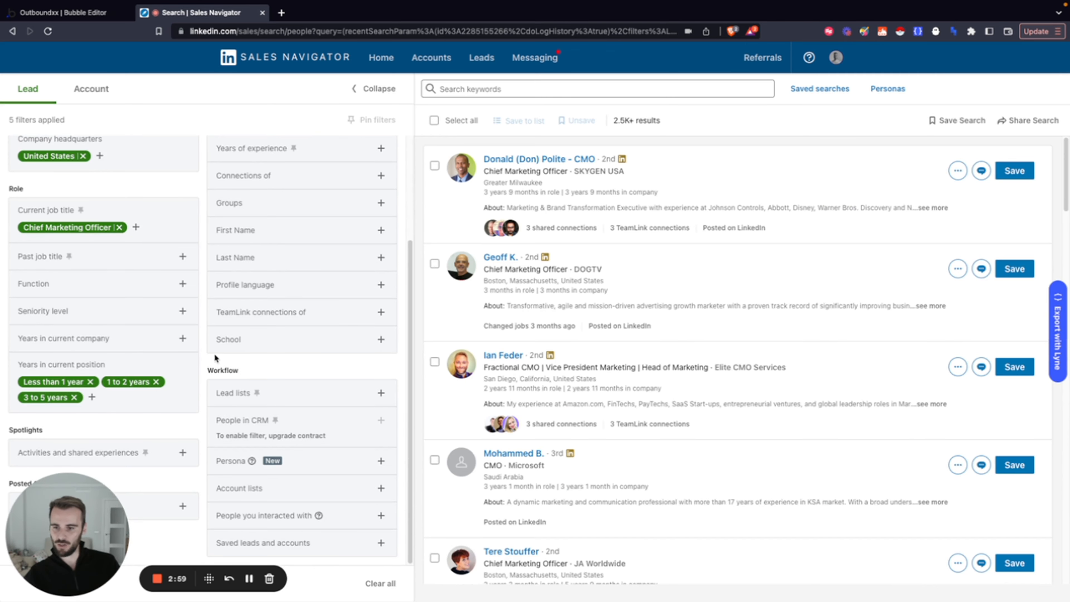
scroll(203, 358, "up", 3)
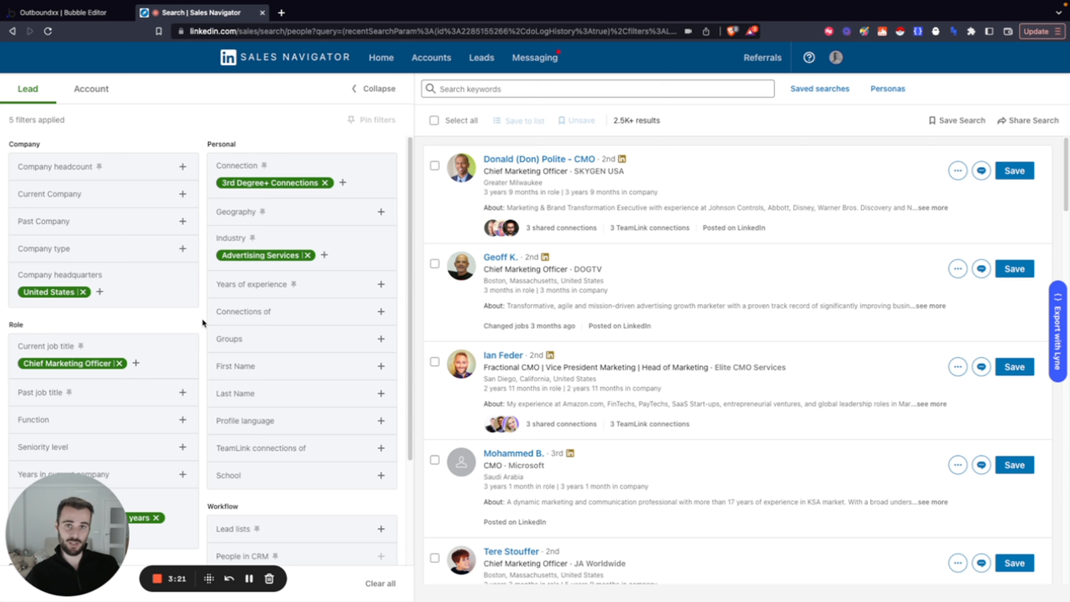
scroll(203, 320, "down", 3)
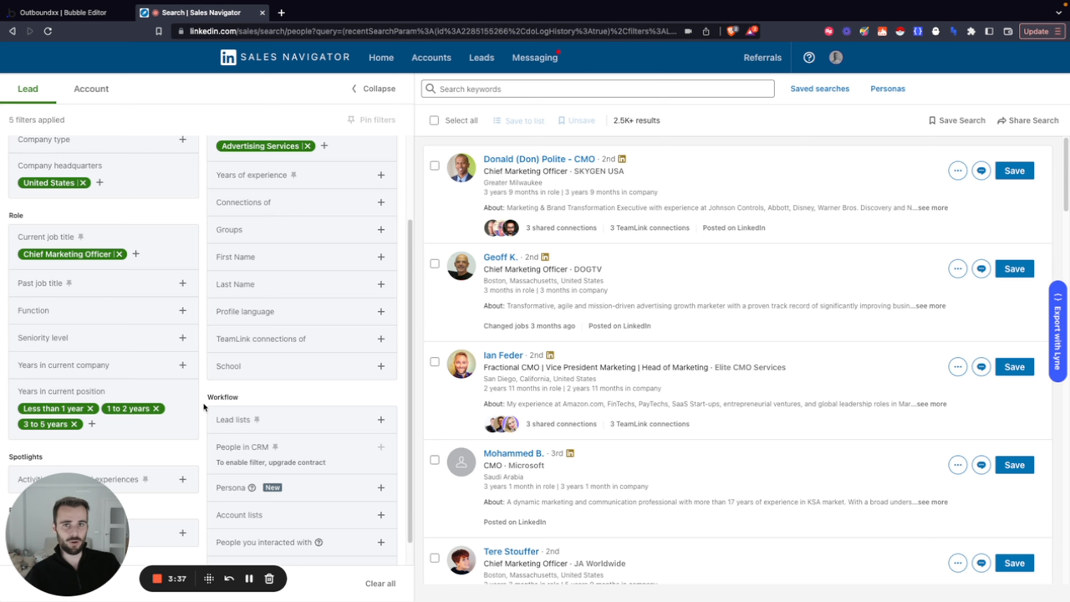
scroll(204, 406, "up", 3)
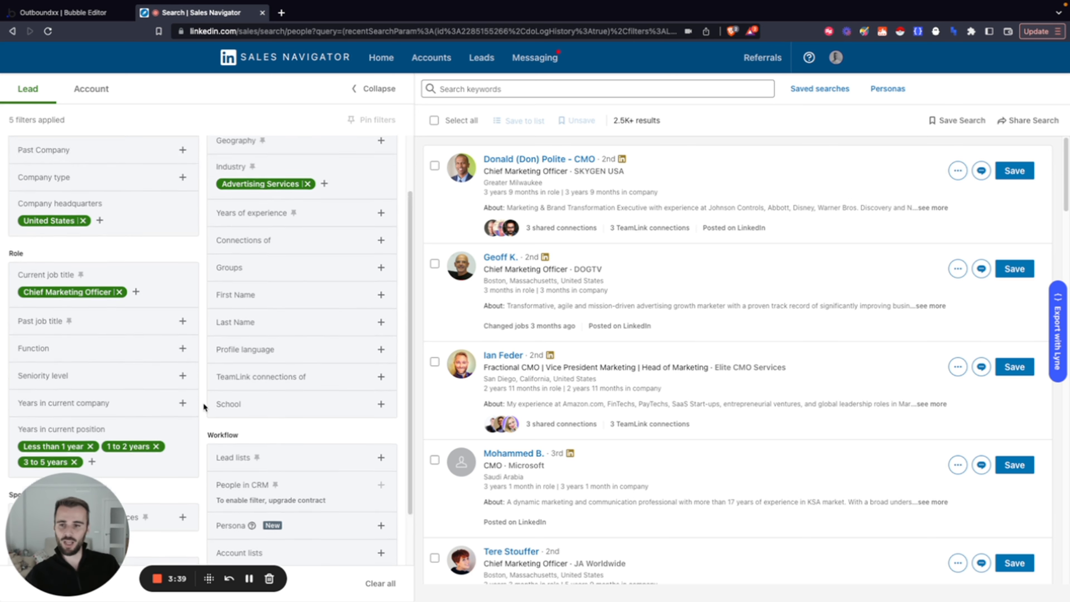